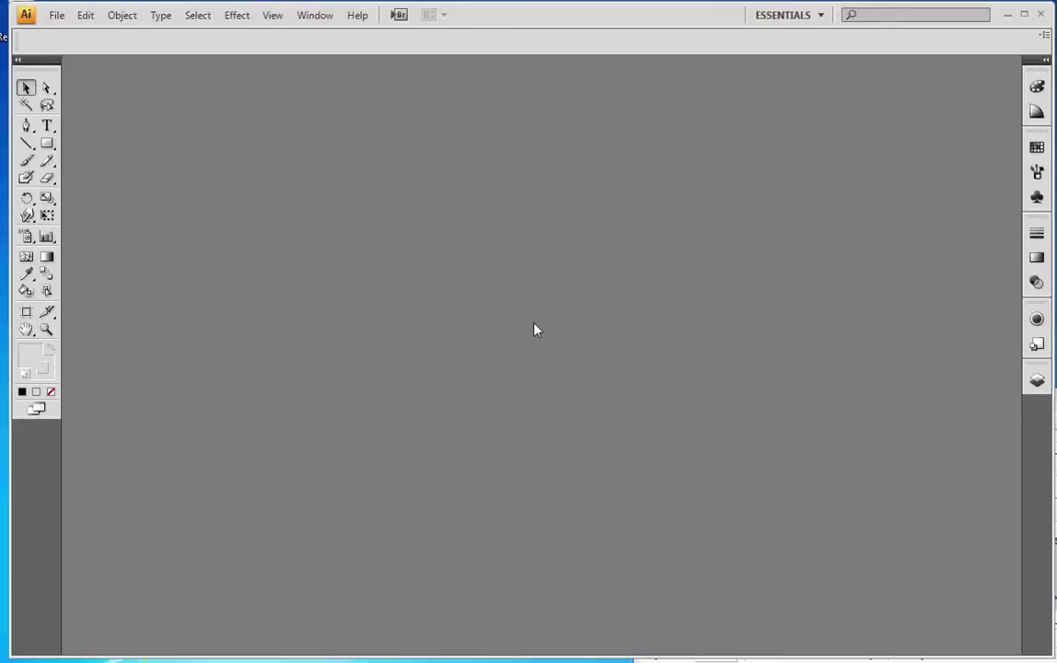
Step: Create a new document named PO1234, 24 in wide by 18 in high, in inches
click(56, 16)
click(69, 39)
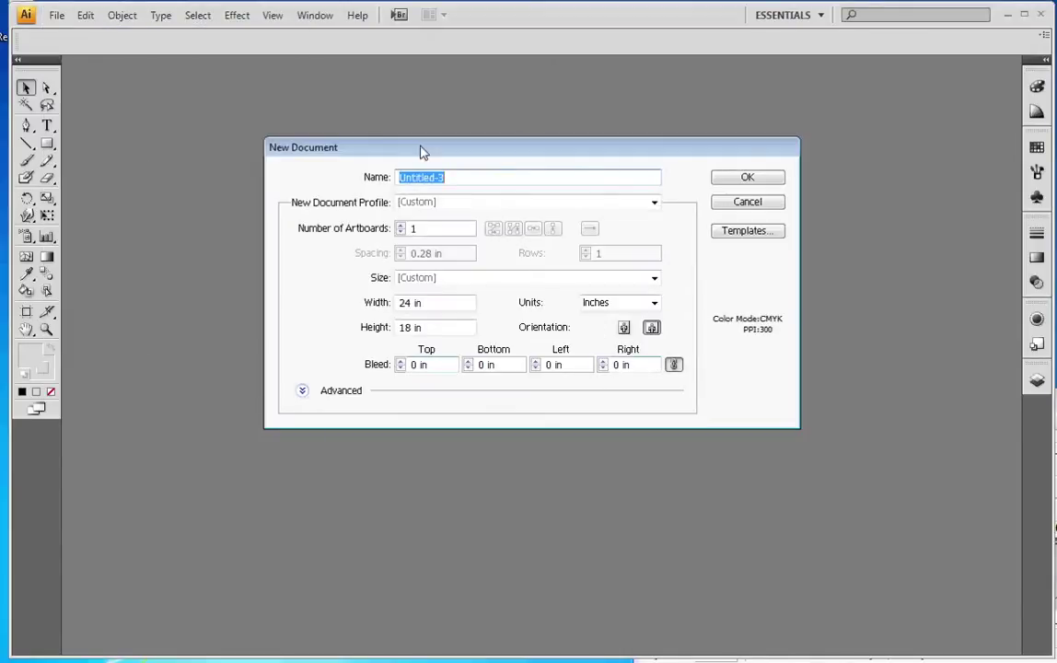
text(PO1234)
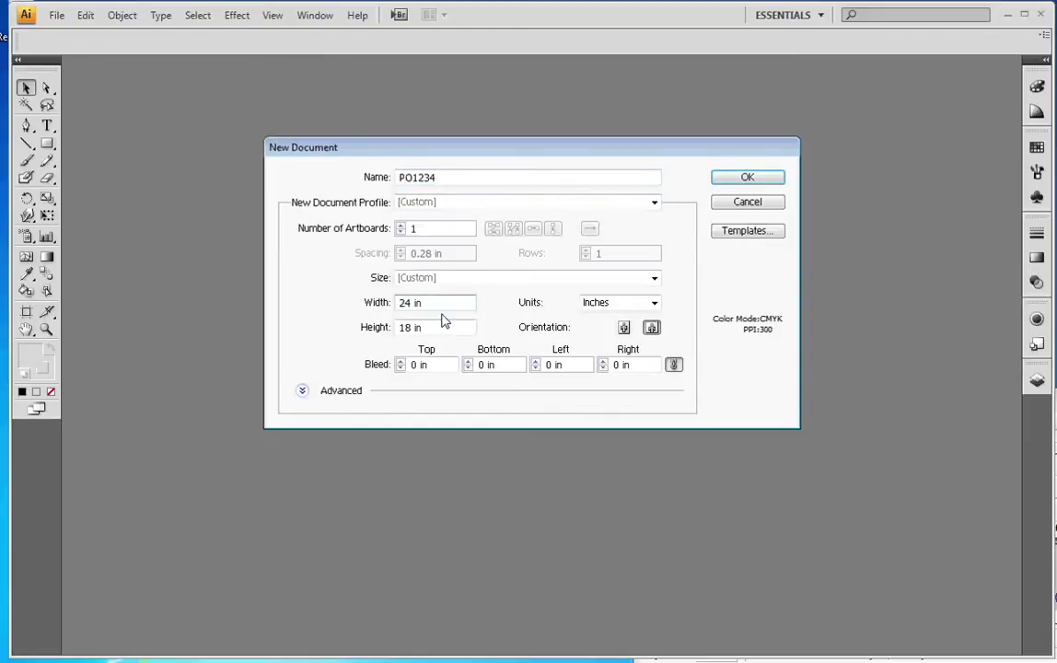
click(429, 303)
drag(444, 302, 349, 300)
click(423, 327)
click(618, 304)
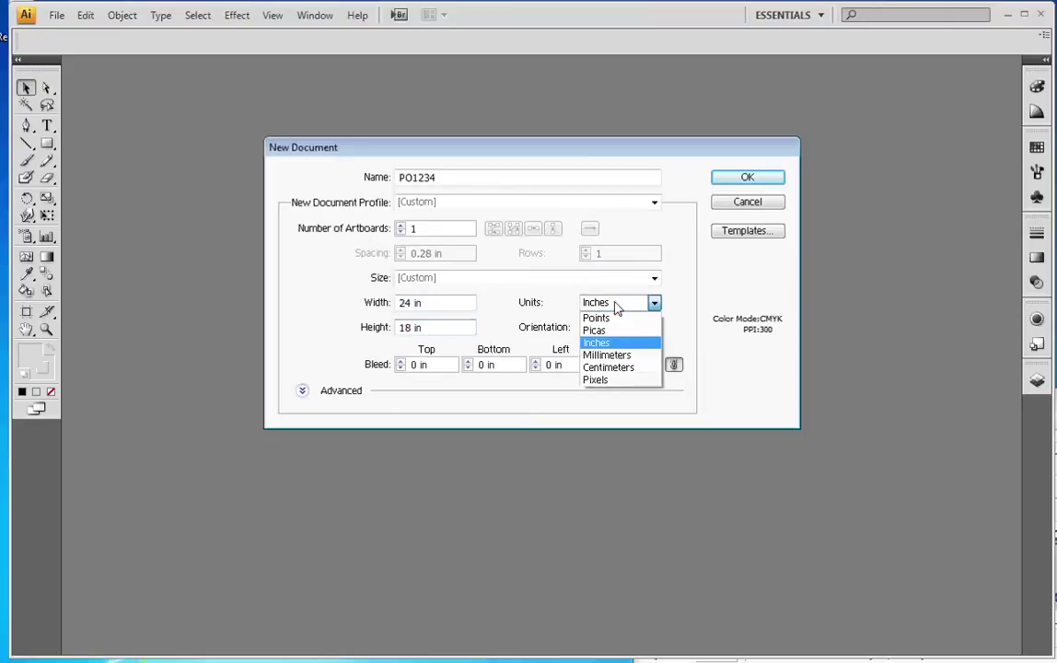
click(611, 343)
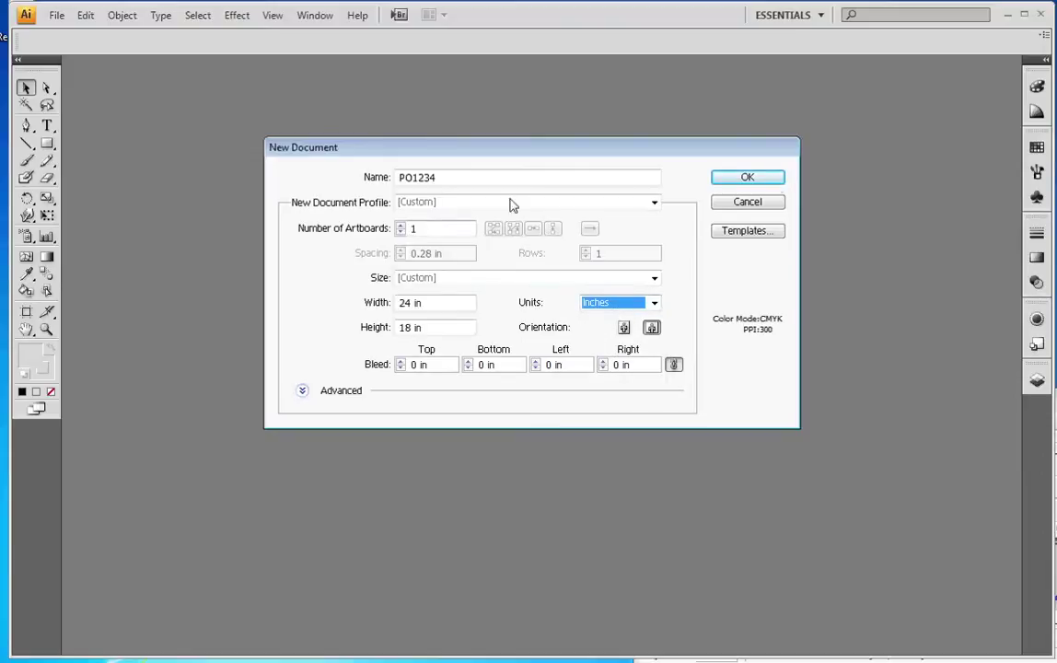
click(782, 183)
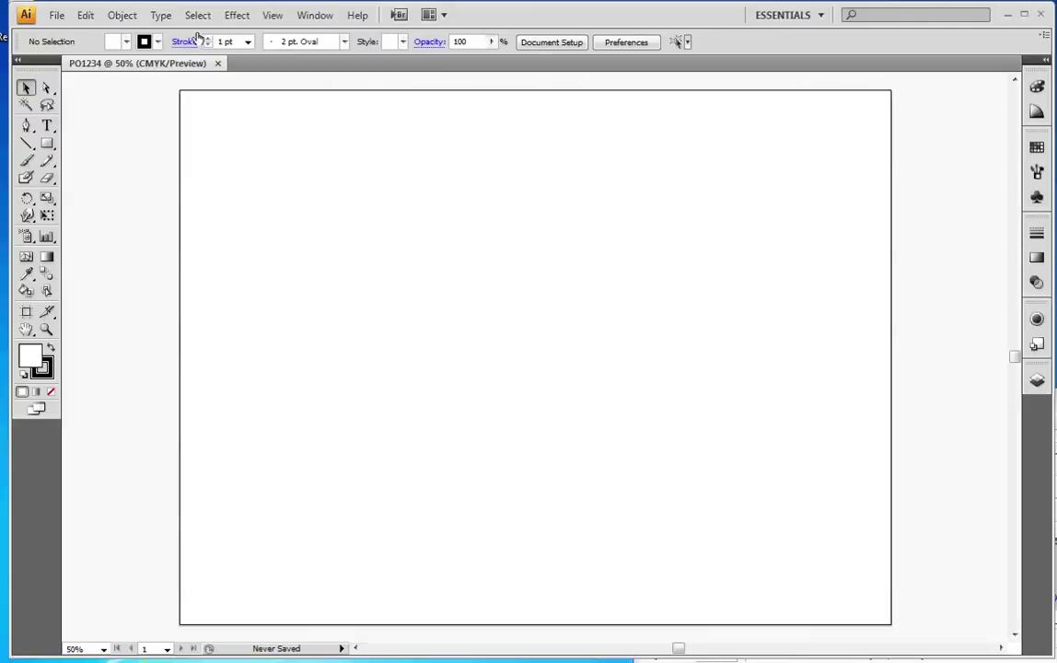
Step: Show the rulers and drag out left, right and top guides onto the artboard
click(273, 15)
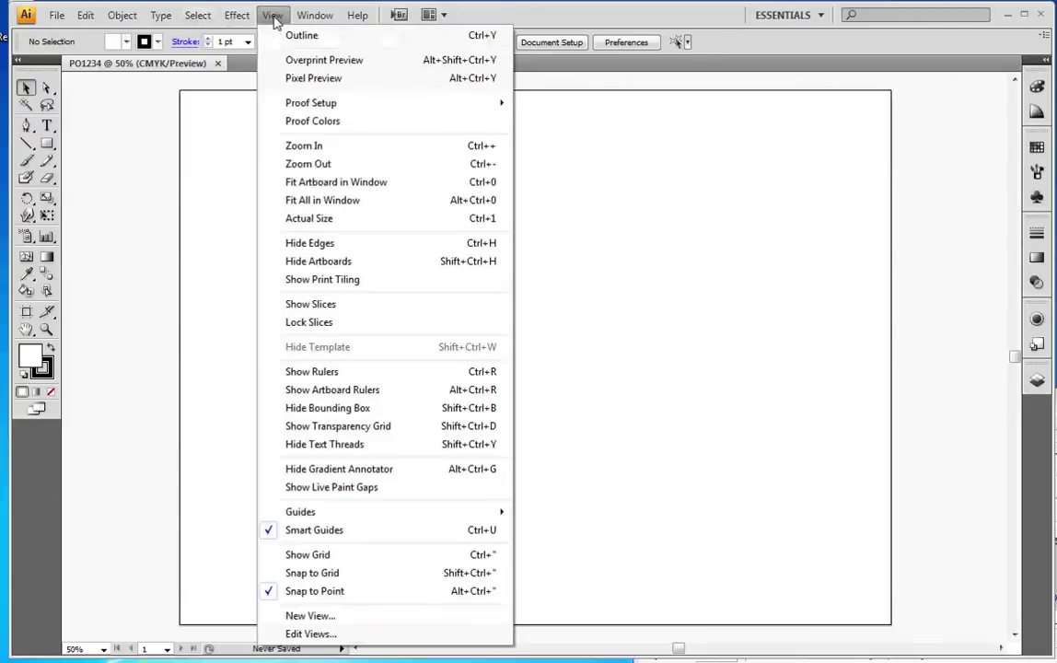
click(320, 372)
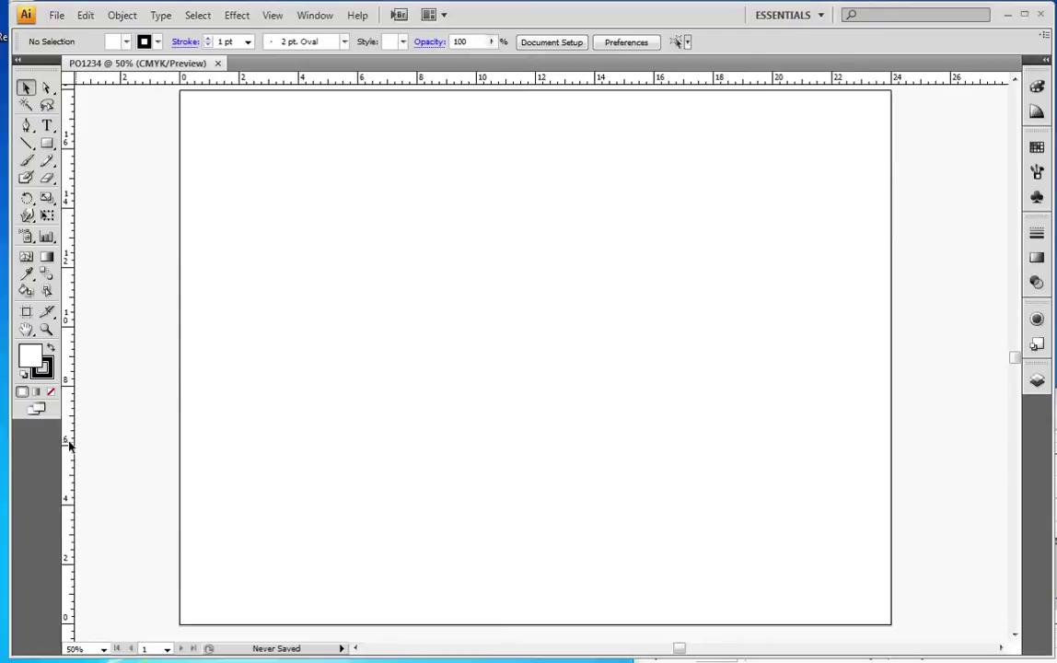
drag(89, 445, 193, 450)
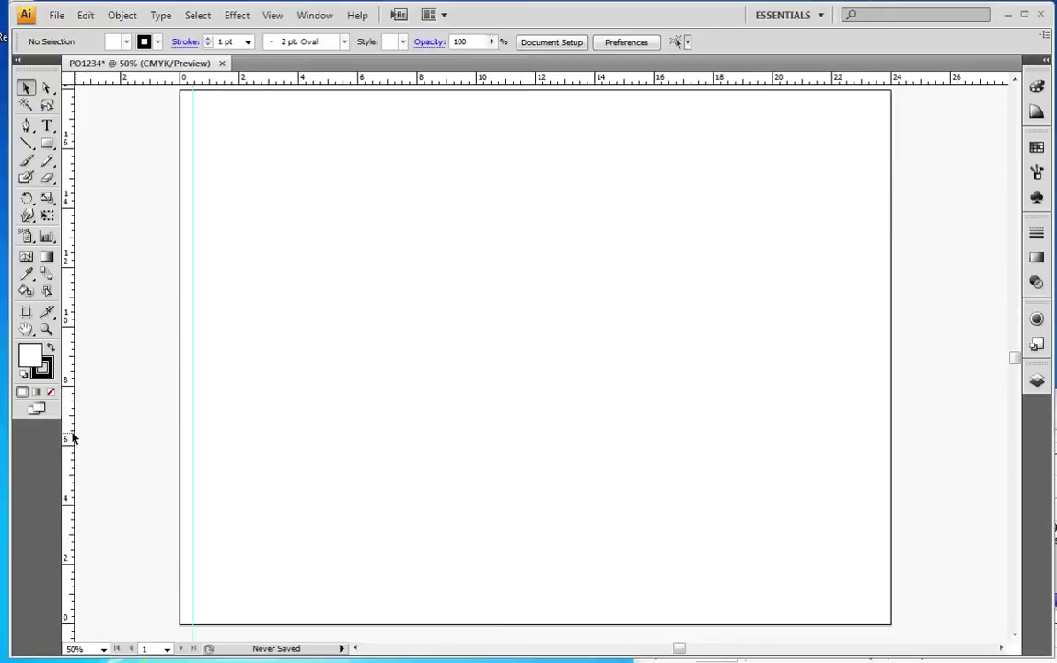
drag(361, 459, 881, 482)
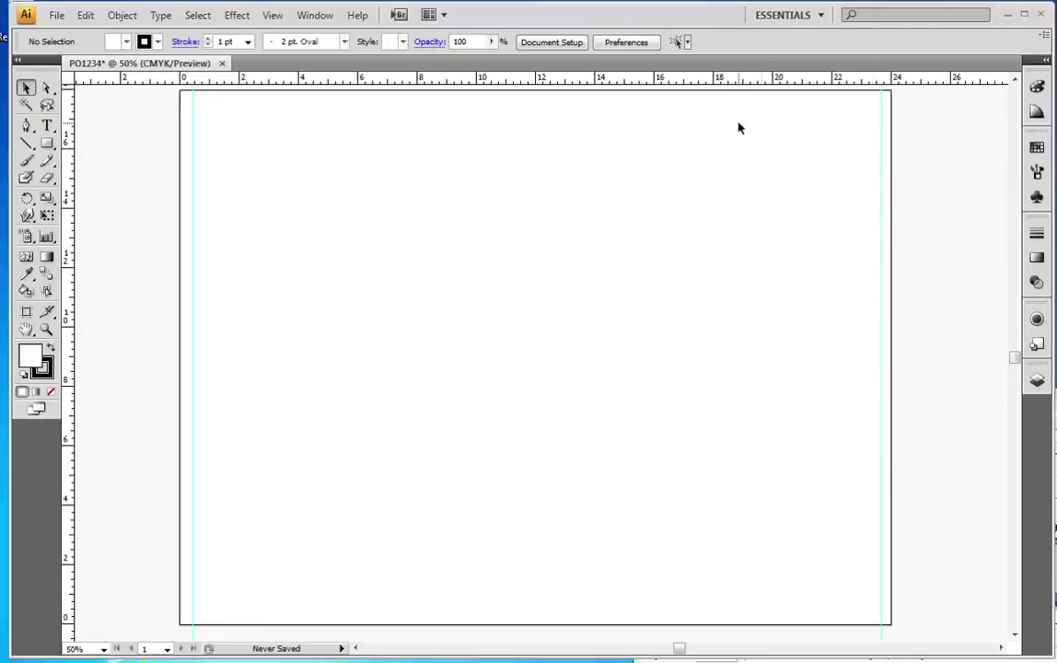
drag(735, 83, 747, 612)
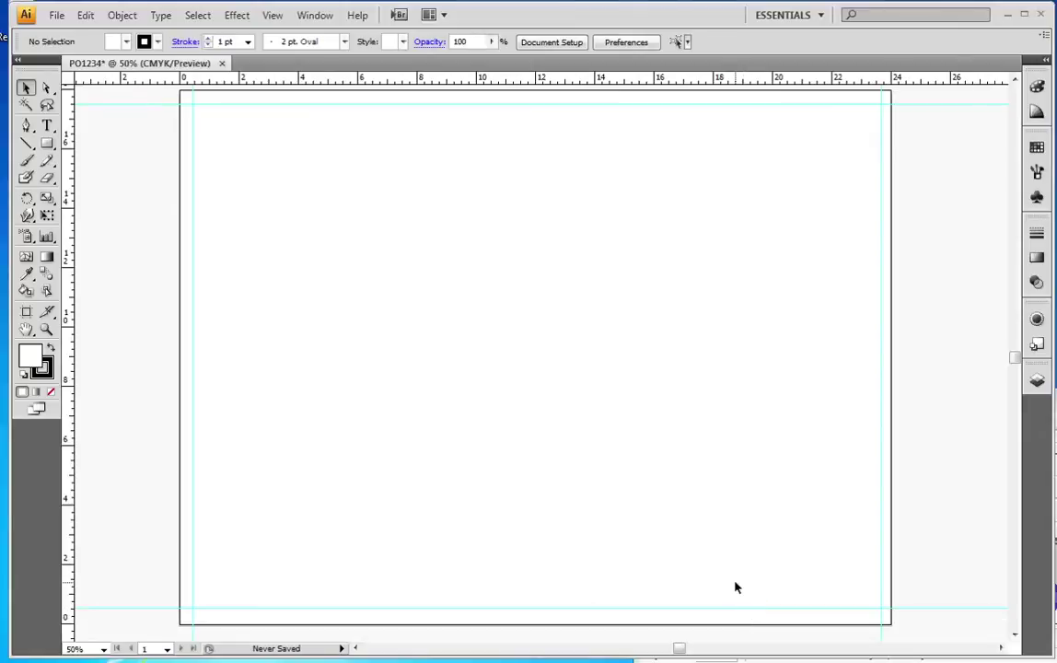
Step: Unlock the guides, then set the right guide to 23.5 in and the top guide to 17.5 in
right_click(649, 242)
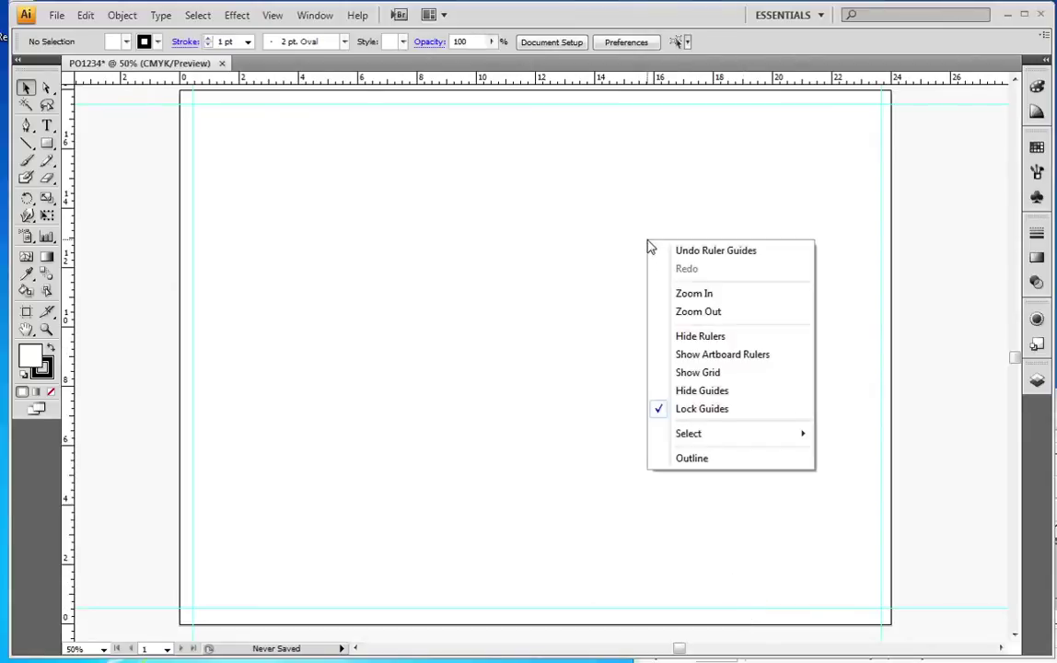
click(709, 410)
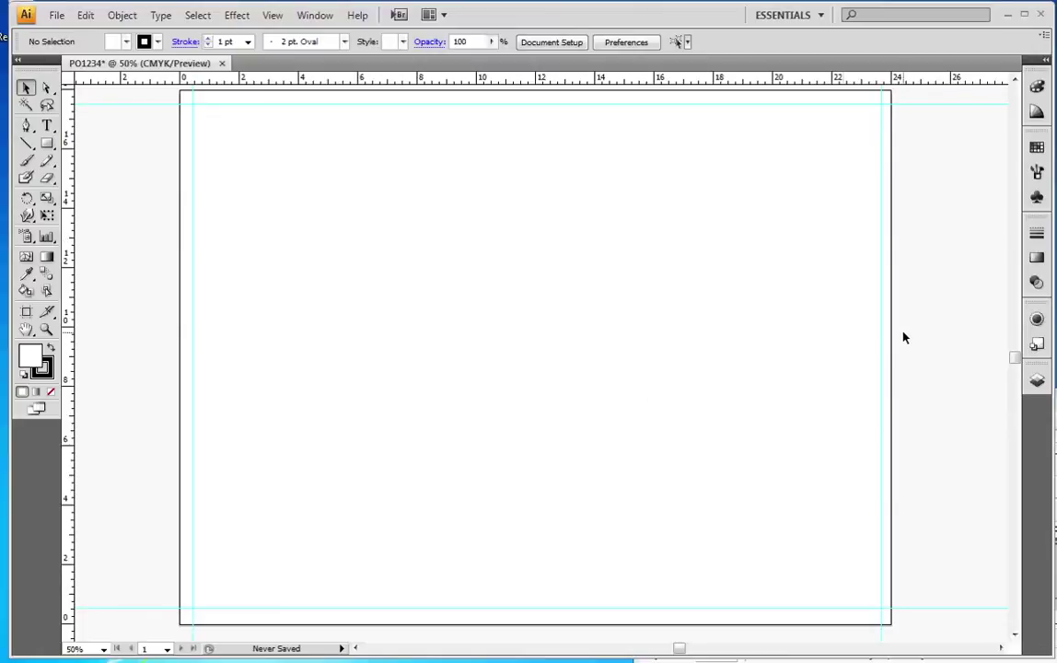
click(884, 378)
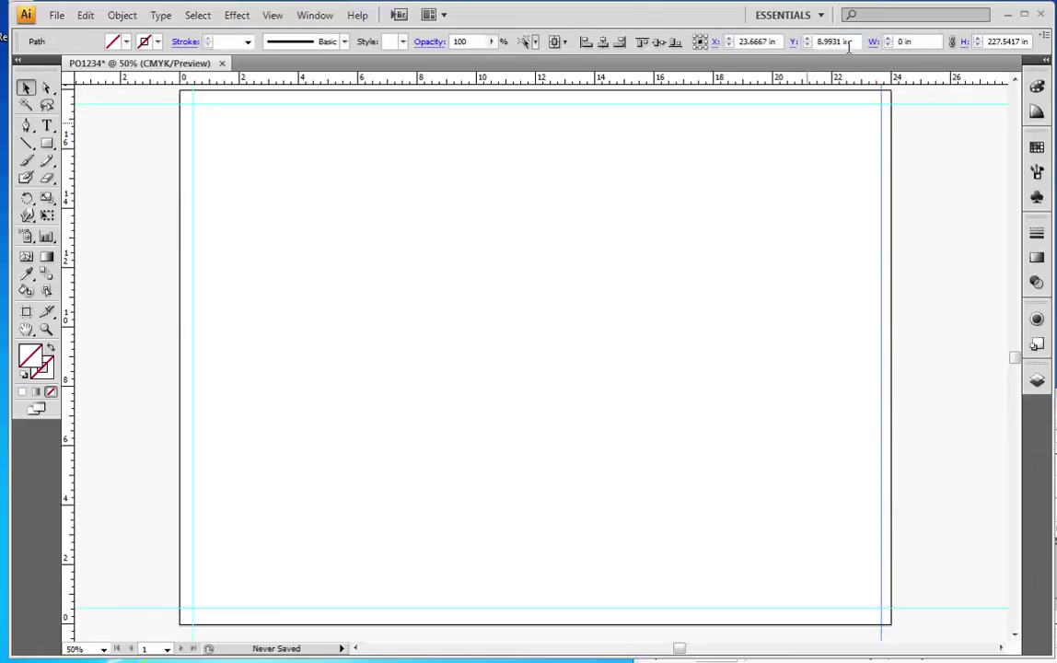
click(757, 42)
text(23.5)
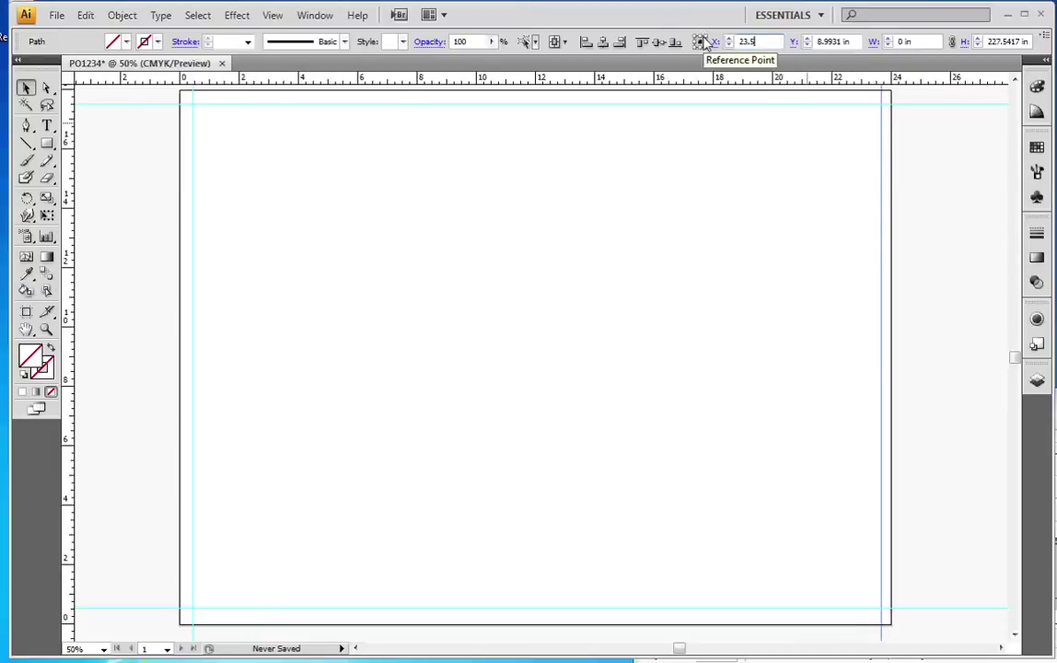
click(618, 141)
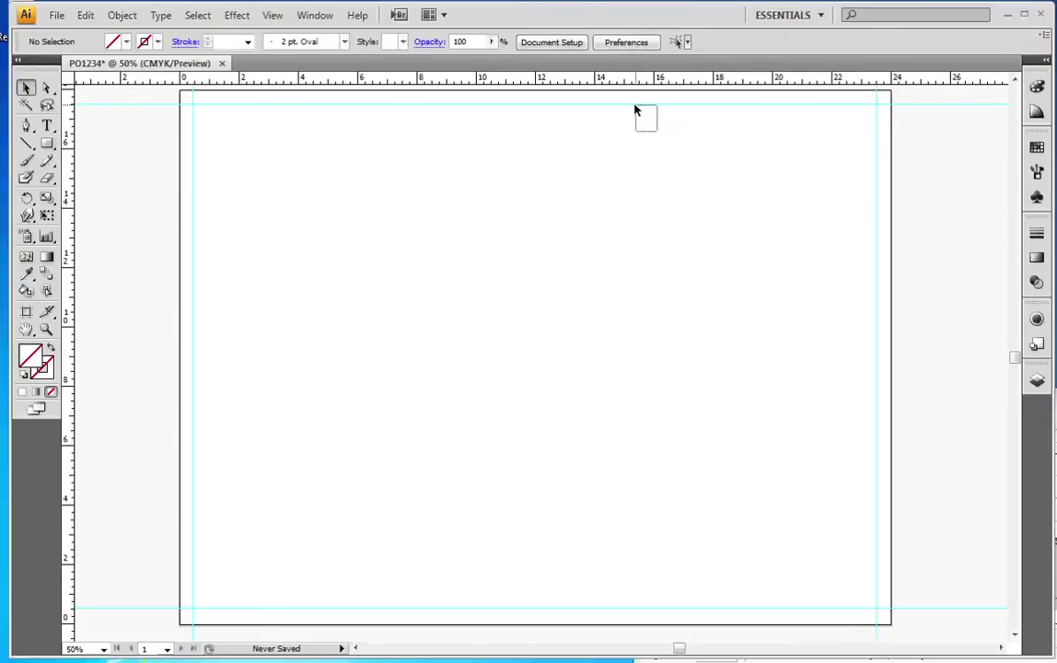
drag(635, 110, 625, 99)
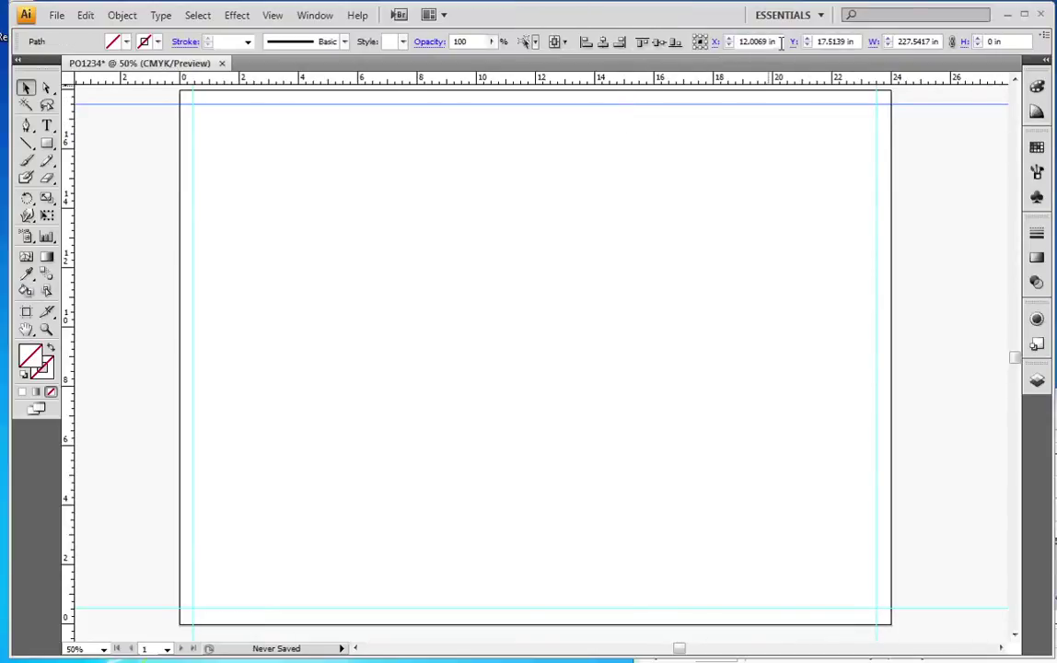
click(816, 41)
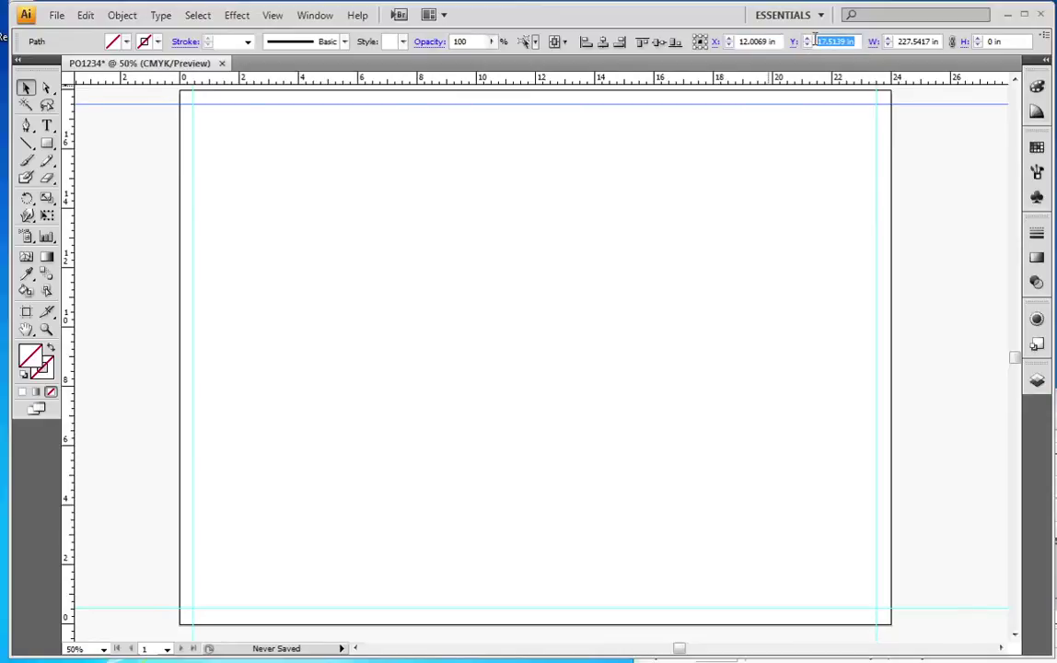
text(17.5)
Step: Set the bottom guide and the left guide to 0.5 in
drag(692, 458, 746, 636)
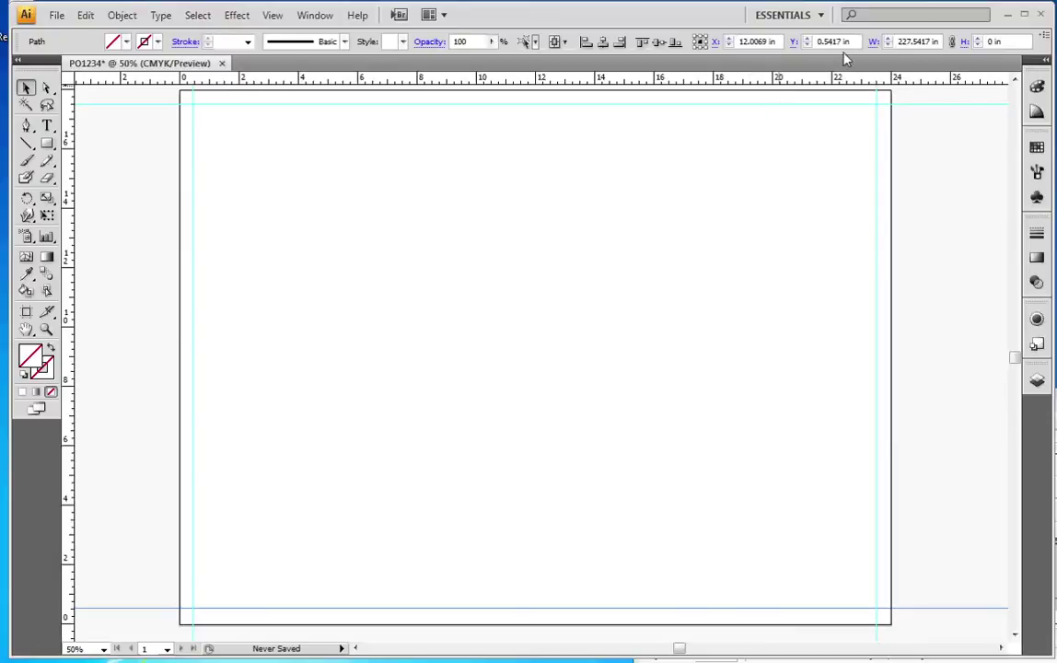
click(809, 41)
key(BackSpace)
key(Return)
drag(252, 379, 161, 335)
click(761, 41)
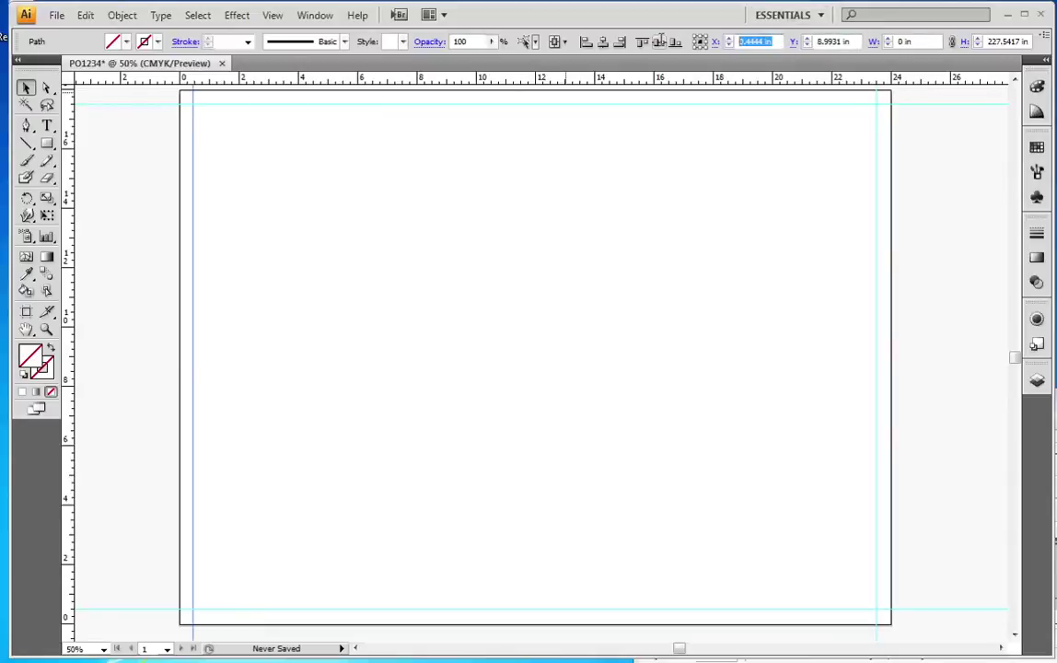
click(663, 135)
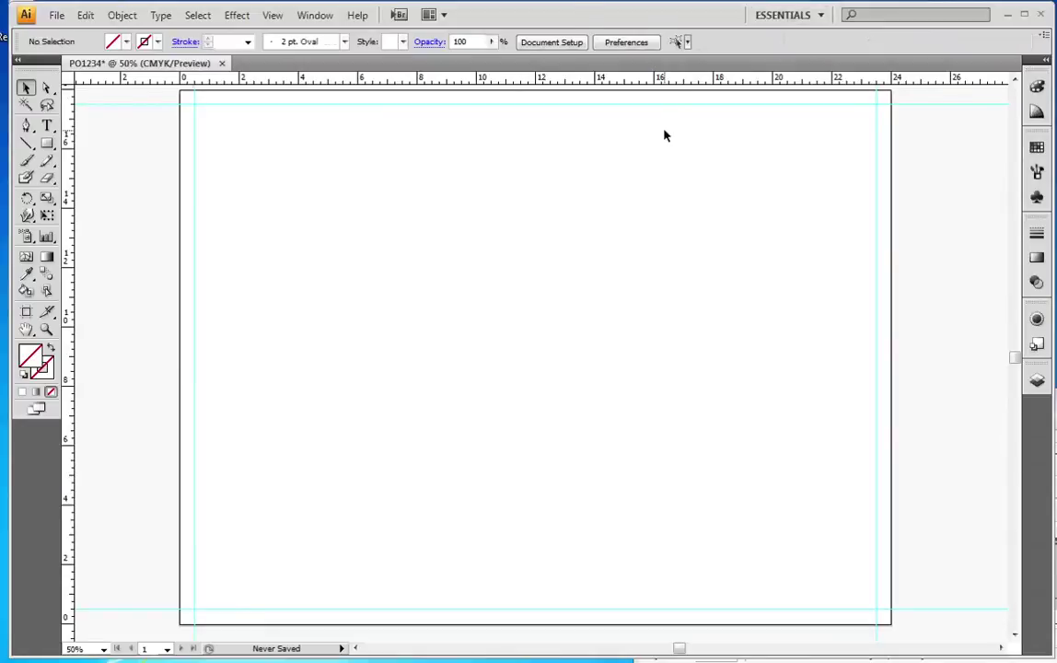
Step: Lock the four margin guides and confirm they are locked
right_click(564, 183)
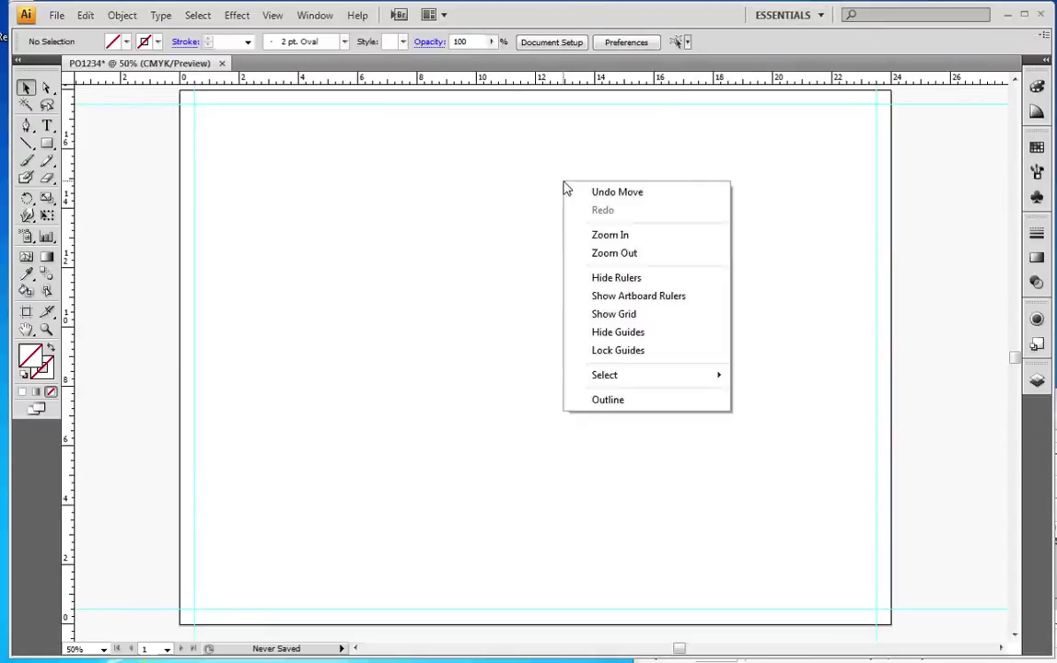
click(618, 353)
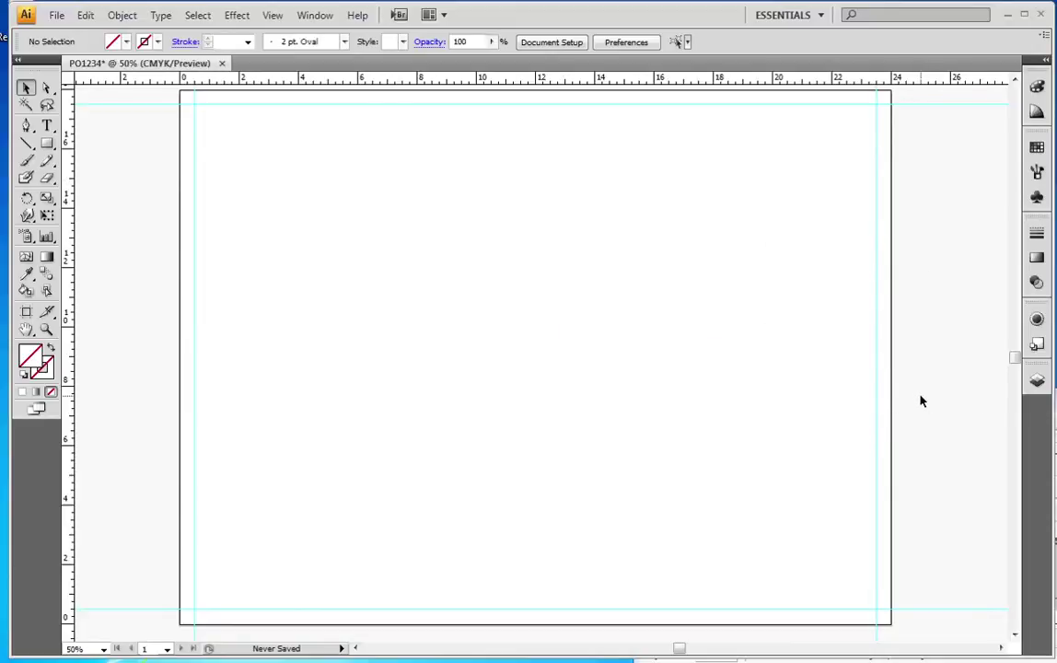
right_click(656, 232)
click(848, 178)
Step: Draw a rectangle along the bottom between the guides, fill it black, and deselect it
click(47, 143)
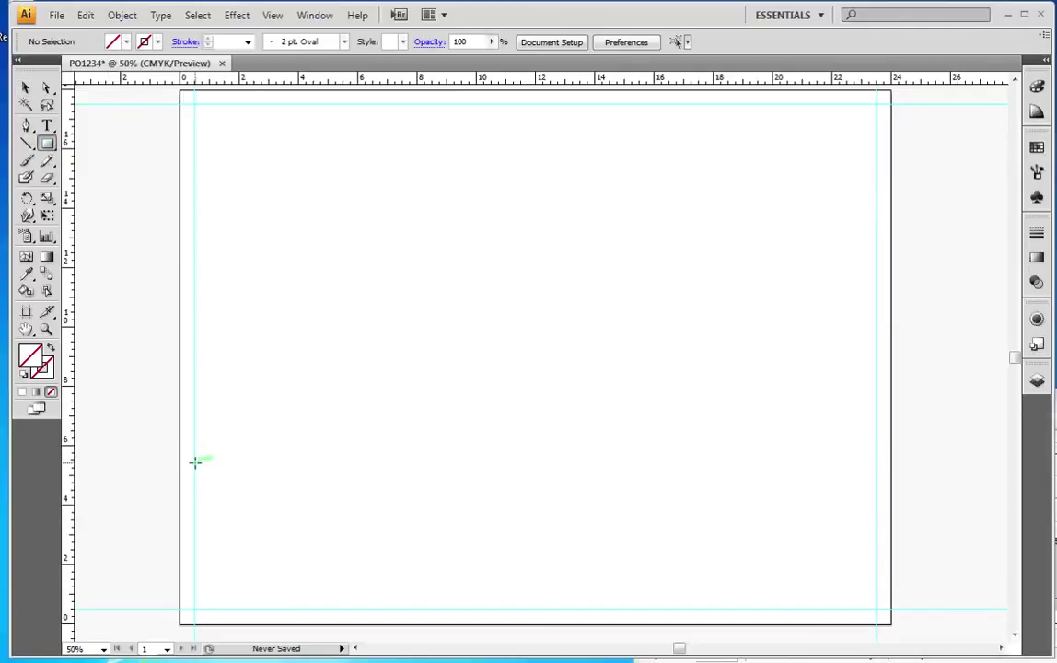
drag(194, 461, 875, 609)
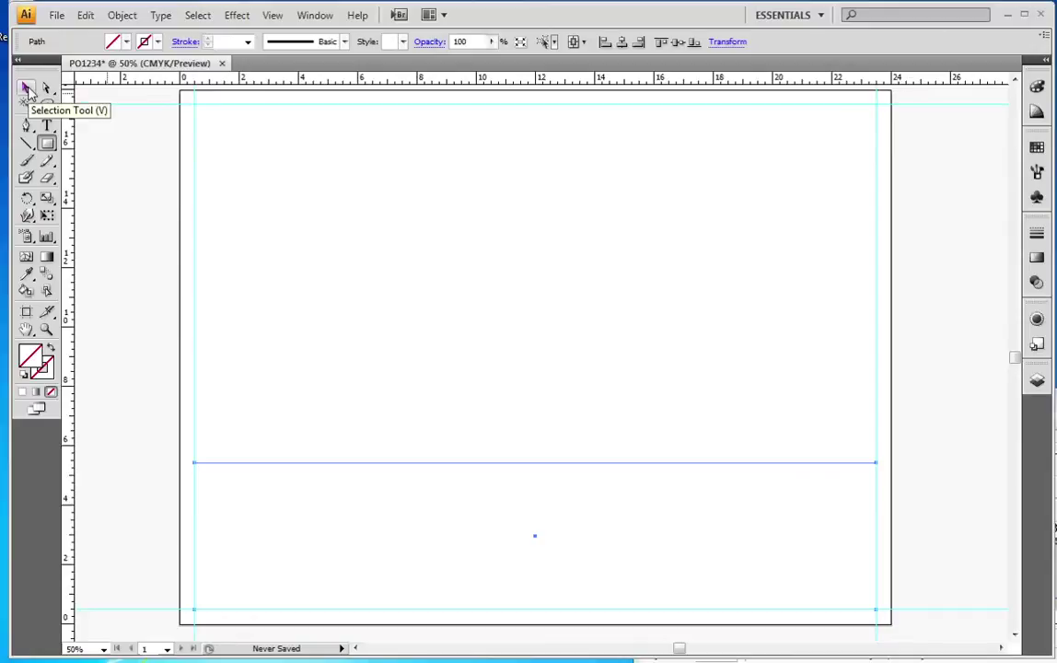
click(27, 88)
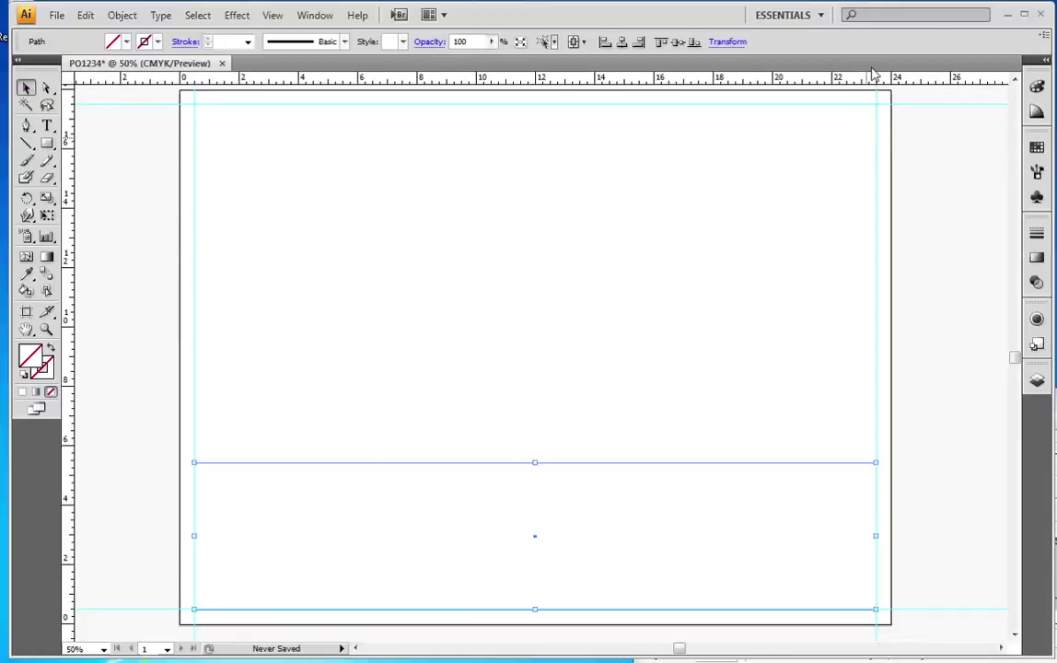
click(1046, 60)
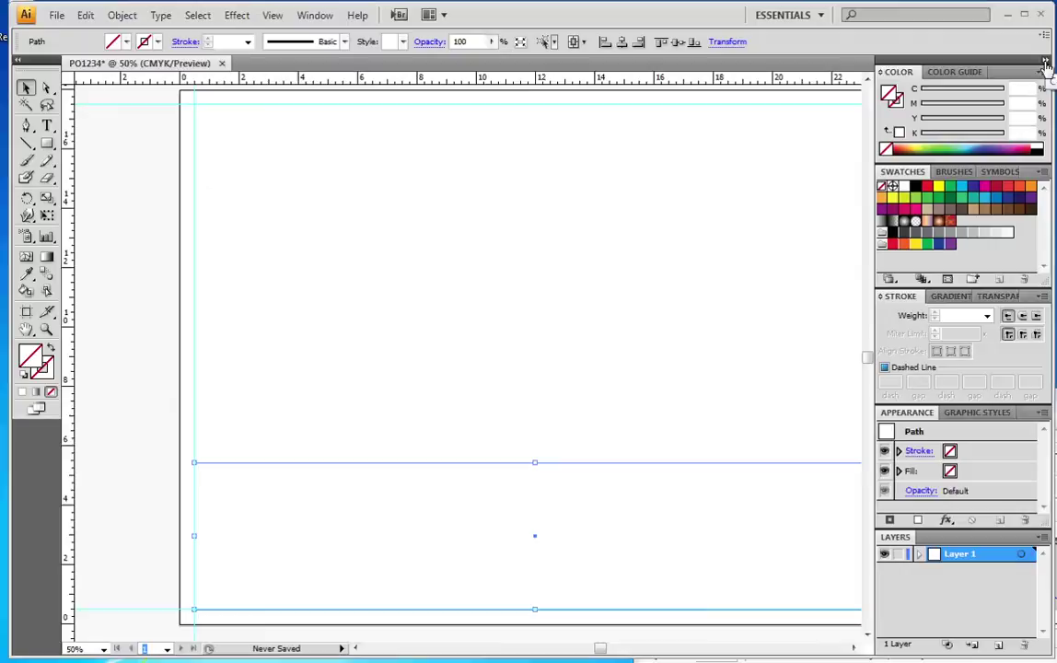
click(918, 188)
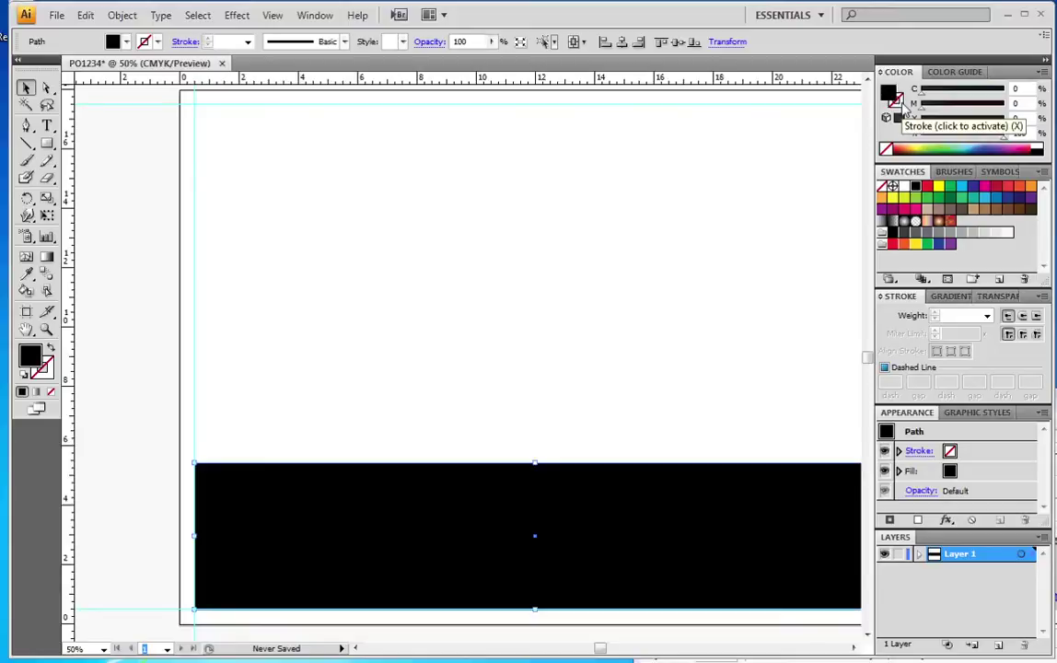
click(736, 201)
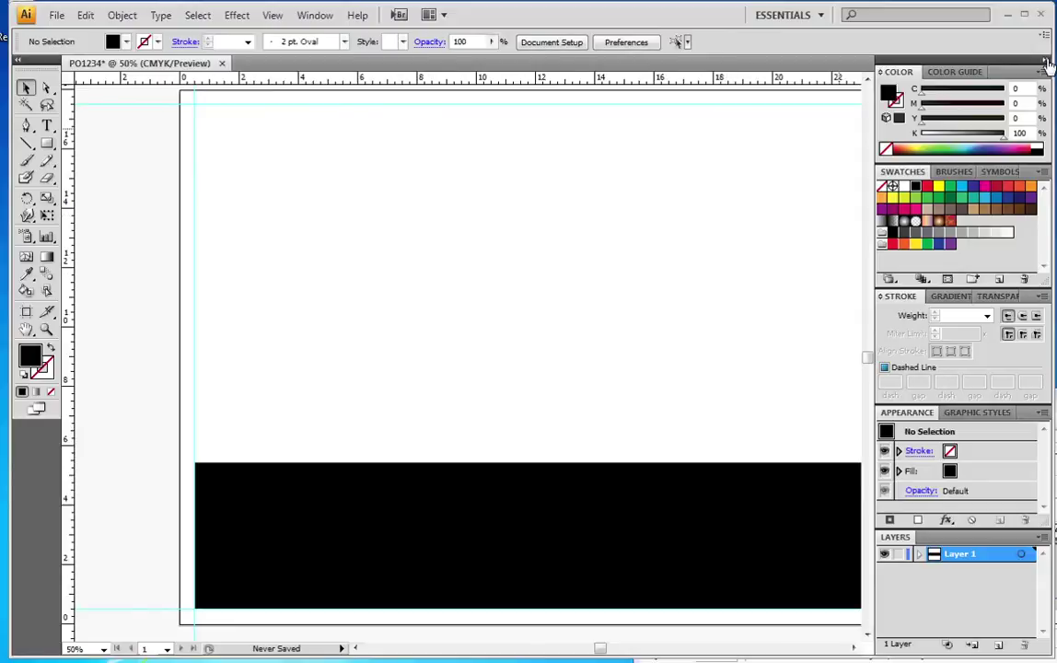
double_click(941, 60)
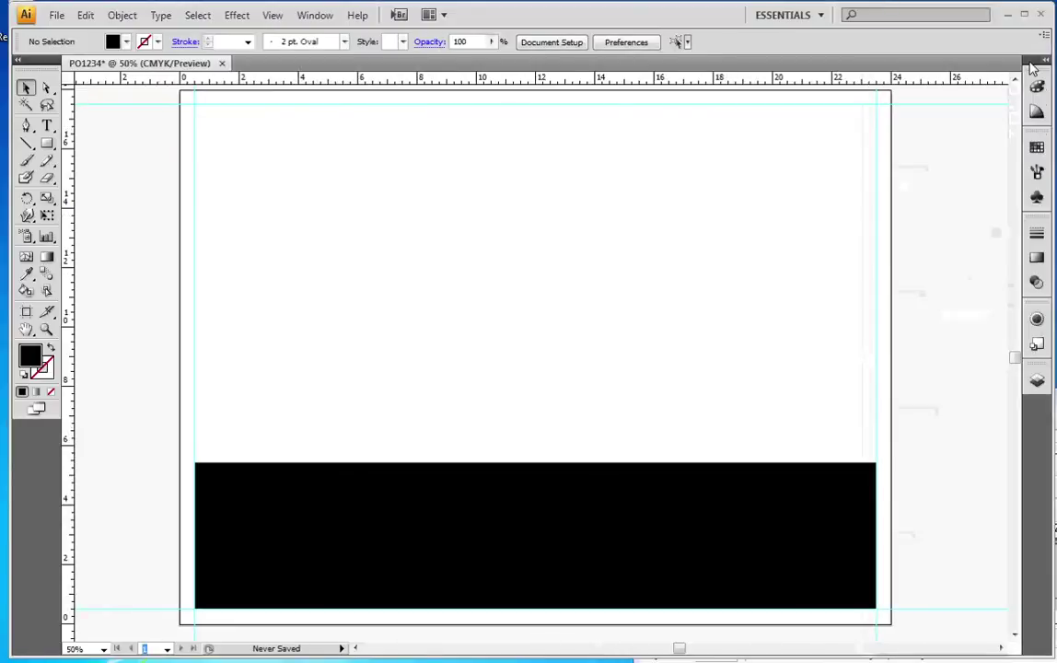
Step: Add the phone number as text and scale it up to a large size
click(47, 124)
click(288, 246)
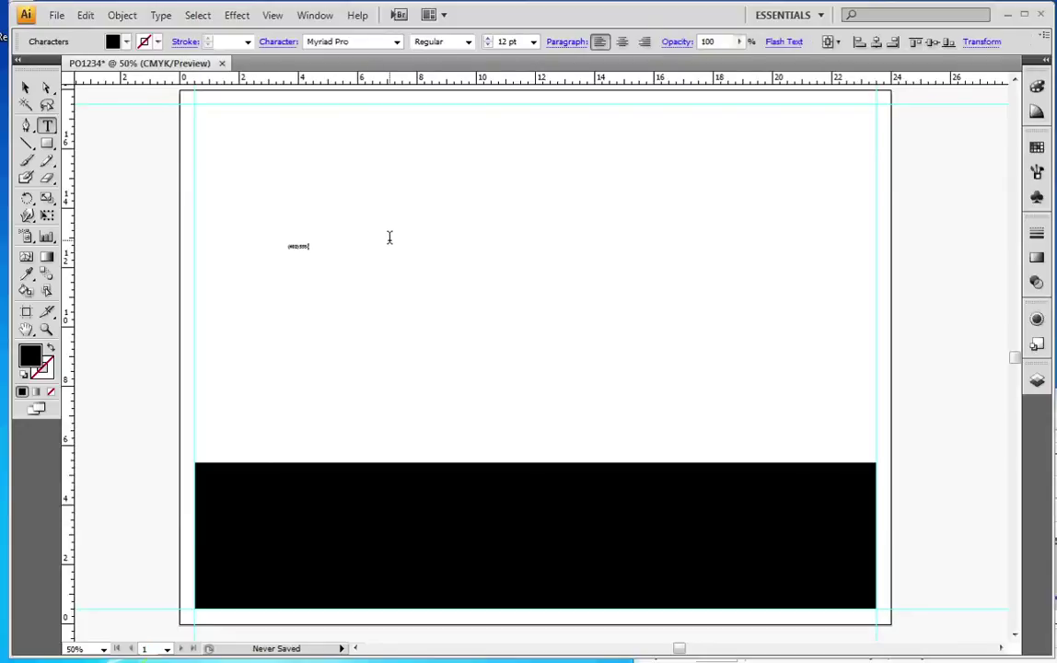
click(26, 87)
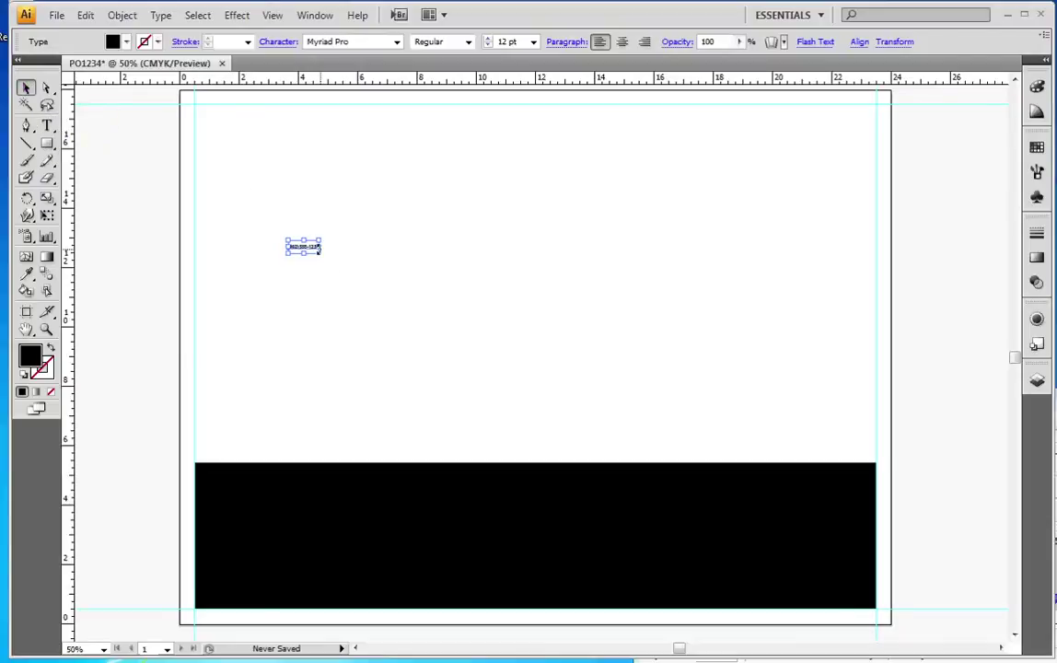
drag(320, 255, 506, 333)
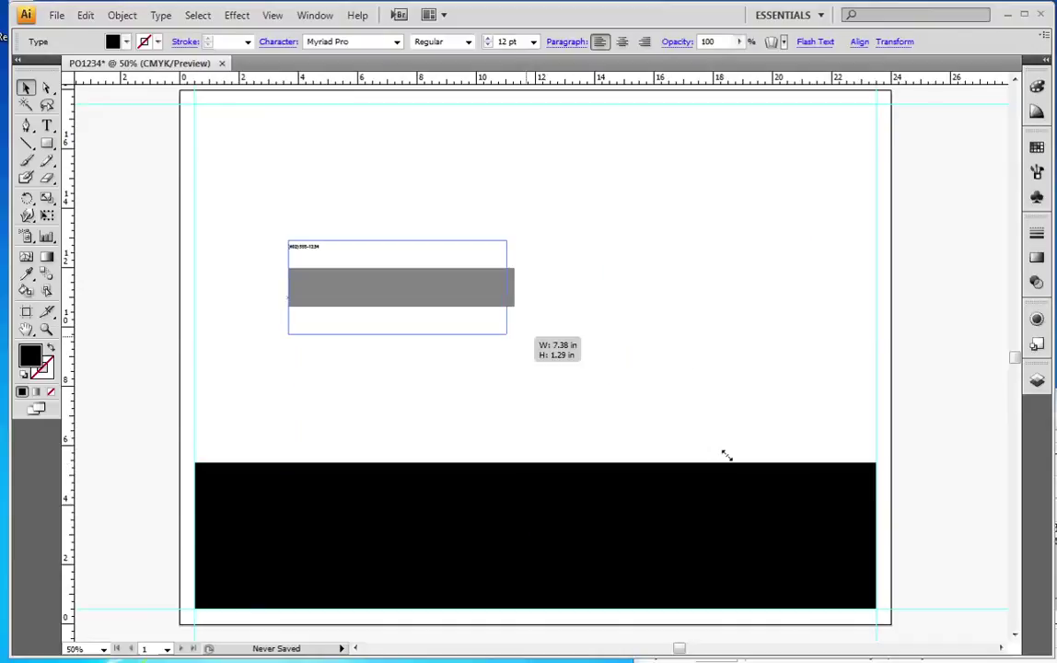
drag(727, 455, 795, 460)
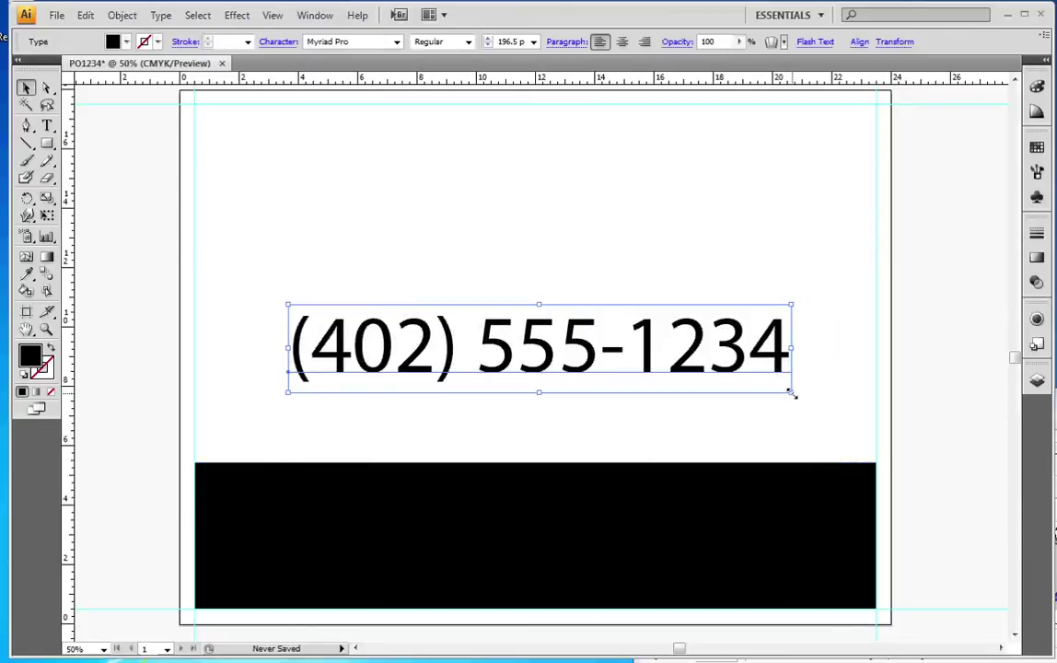
drag(791, 393, 836, 435)
Step: Set the phone number in Impact, stretch it across the black bar, and fill it white
click(361, 44)
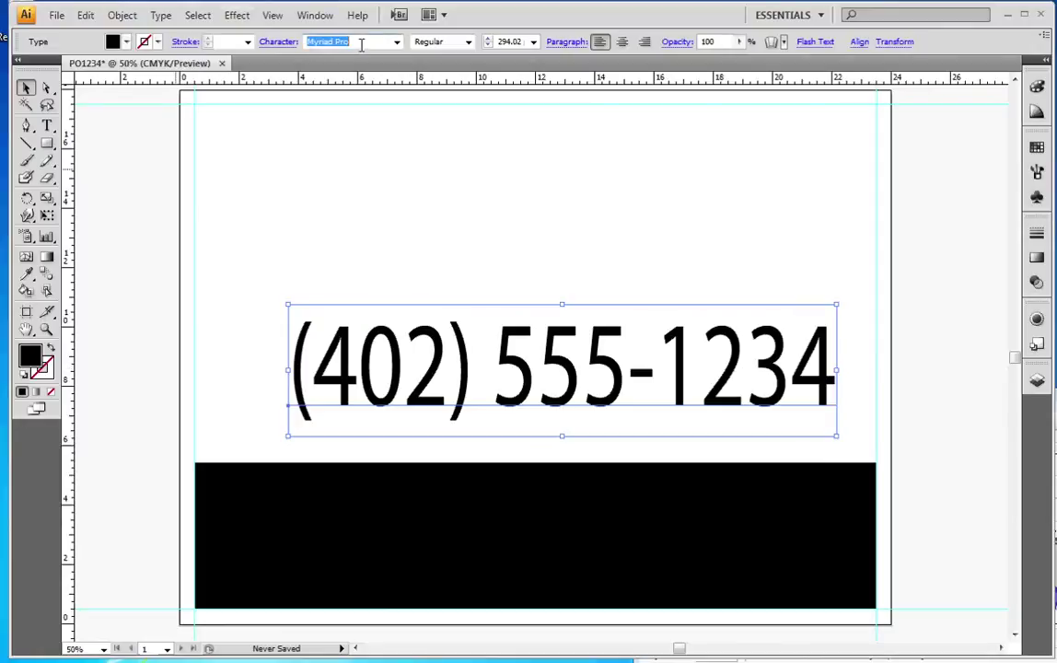
text(Impact)
key(Return)
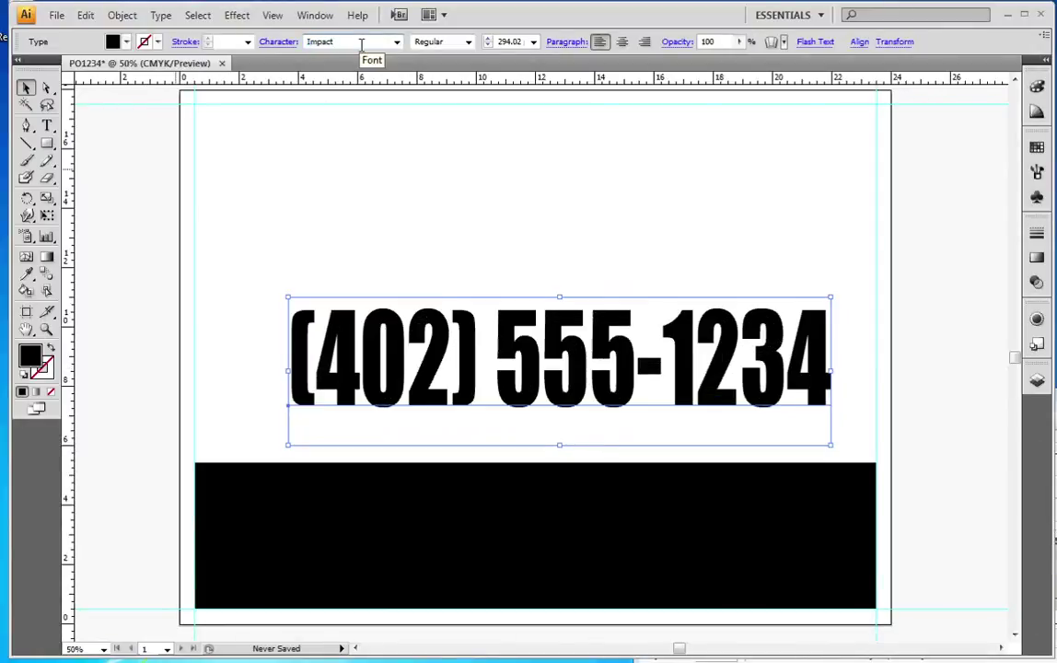
drag(408, 354, 327, 526)
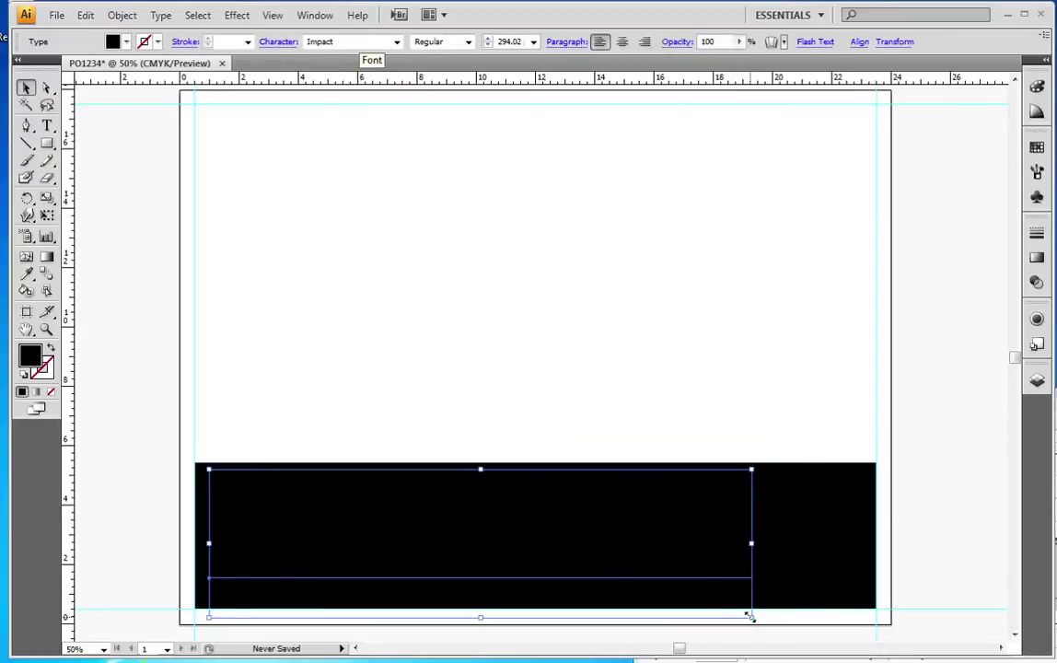
drag(749, 611, 856, 633)
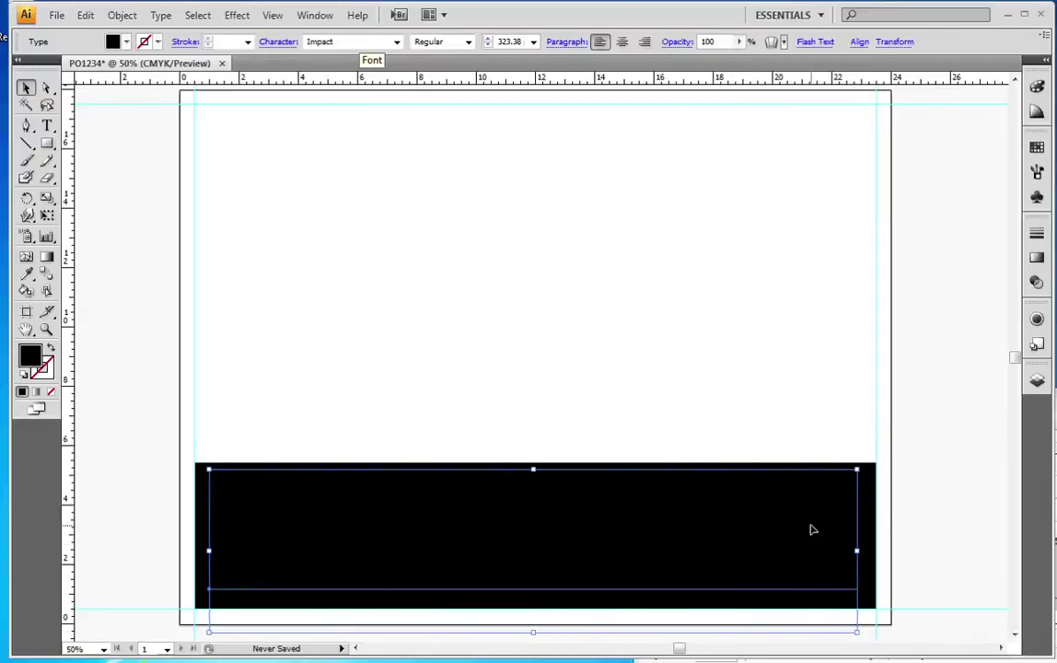
click(1047, 61)
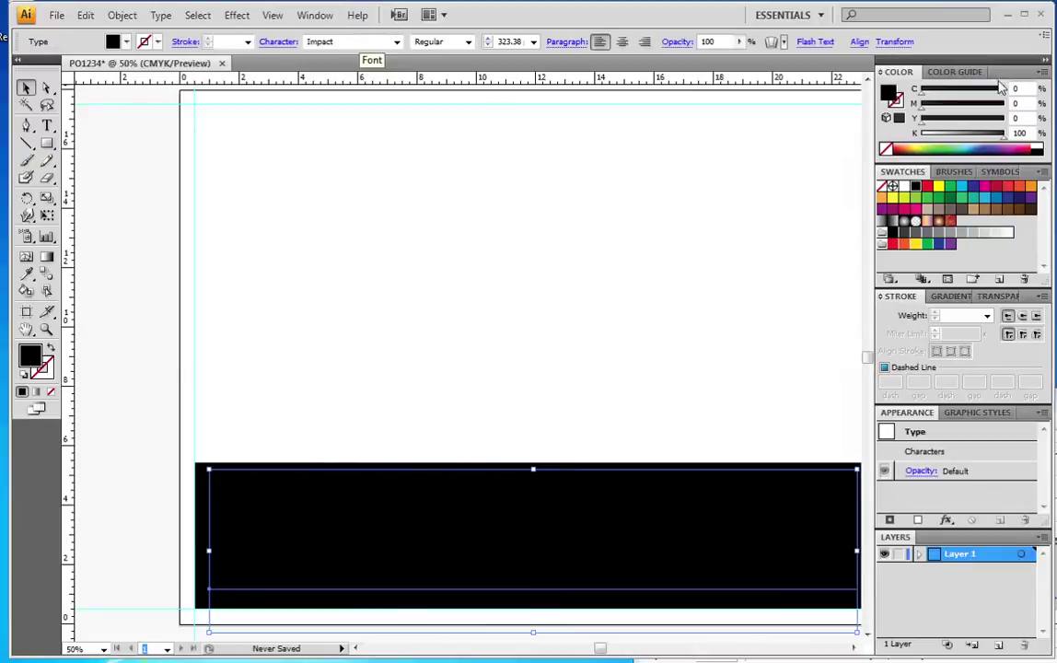
click(666, 297)
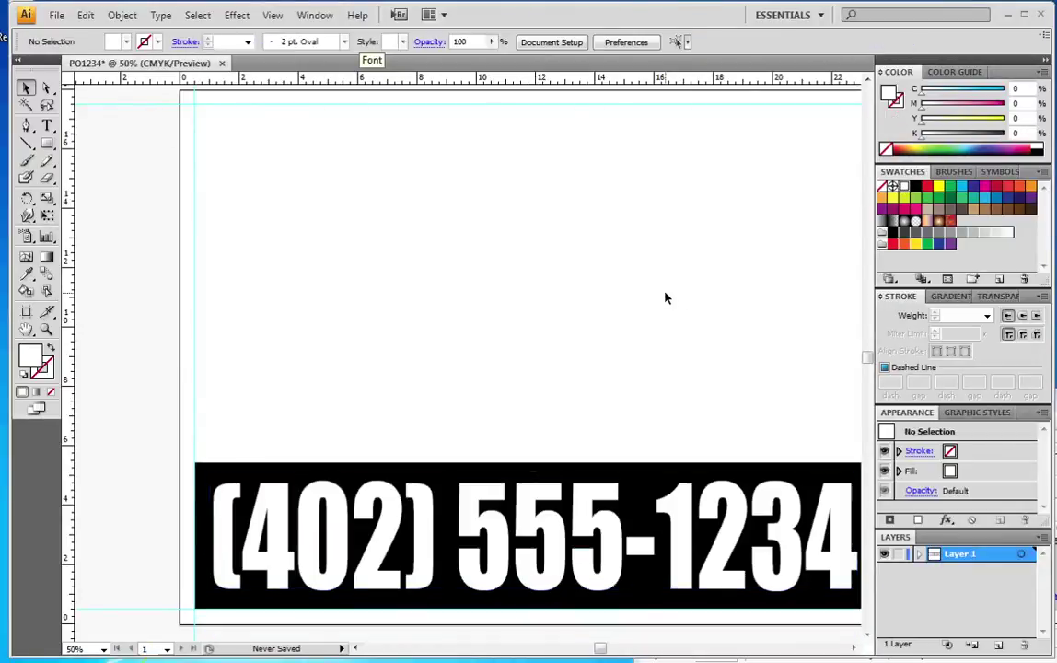
Step: Add 'Buy Signs Here' text and enlarge it across the top of the sign
click(47, 125)
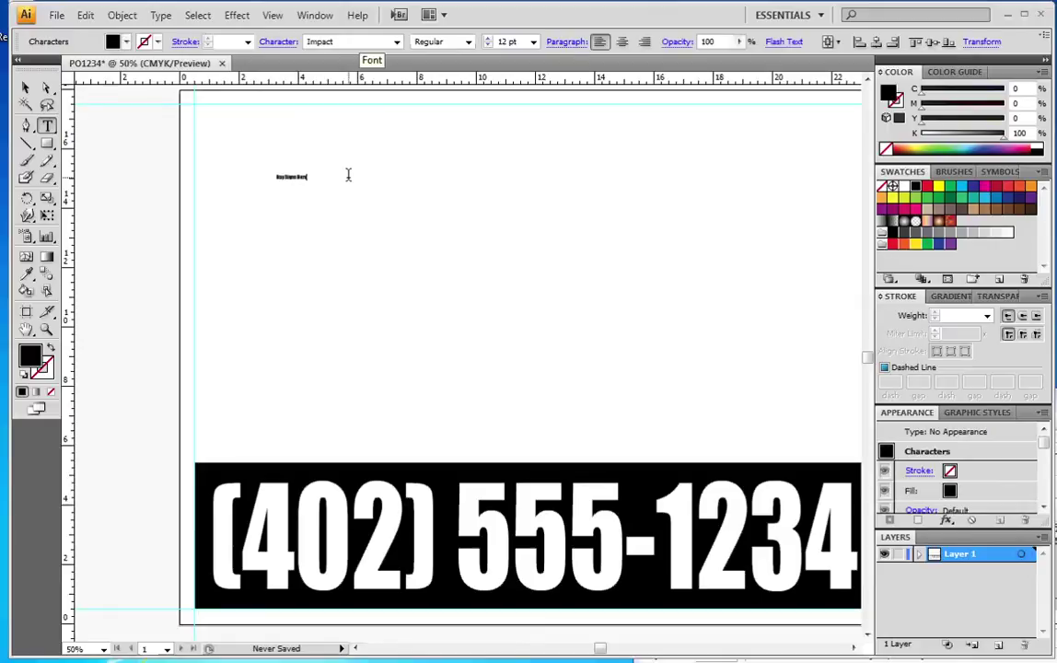
click(26, 87)
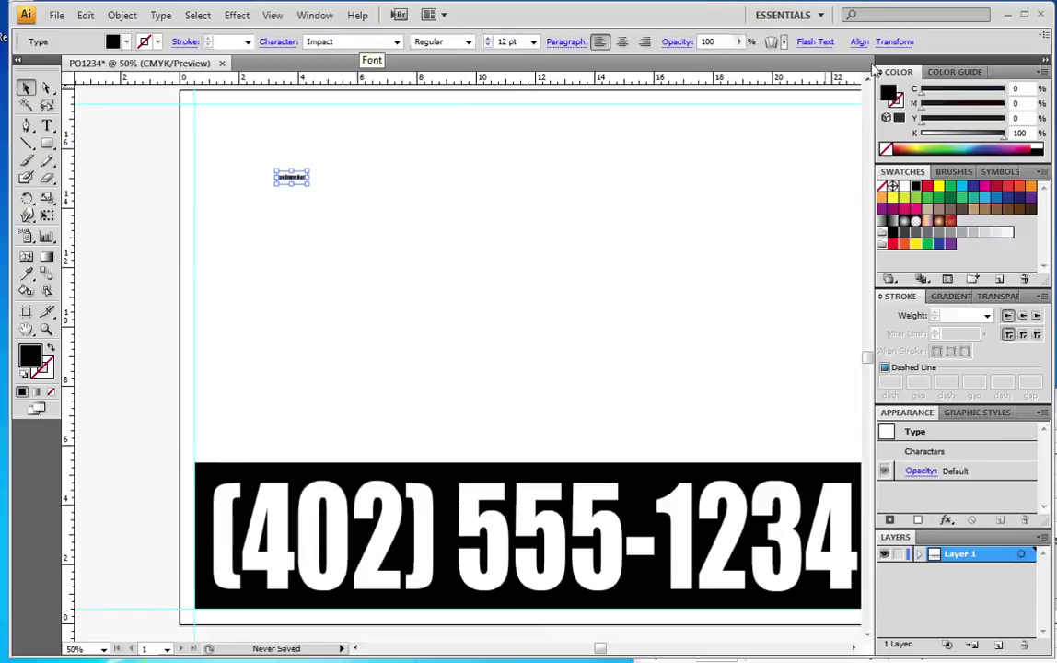
click(1047, 59)
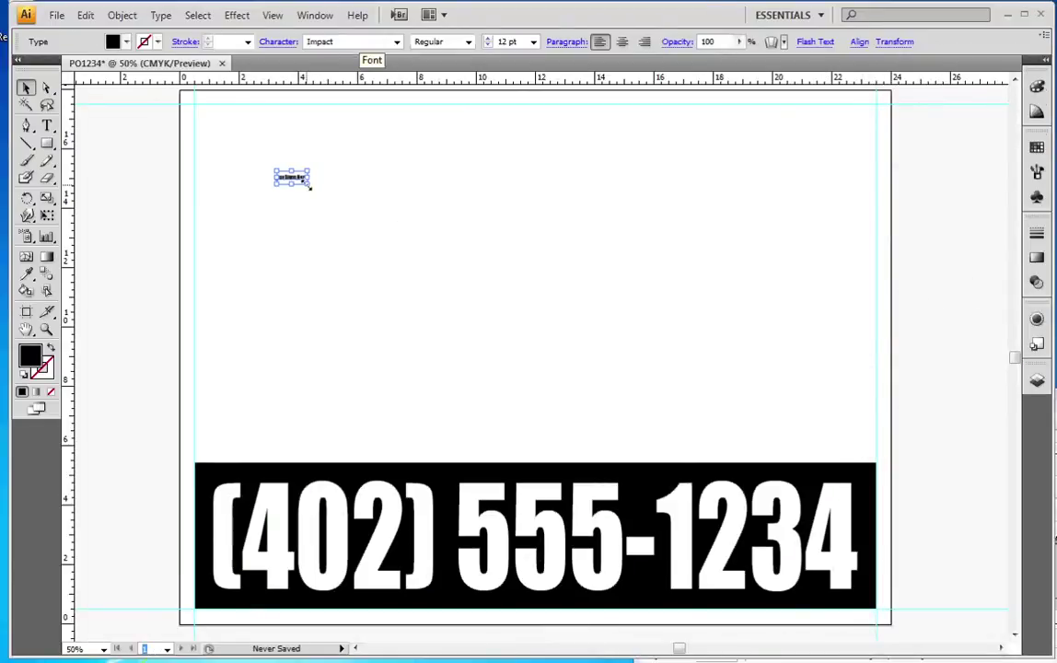
drag(311, 186, 873, 246)
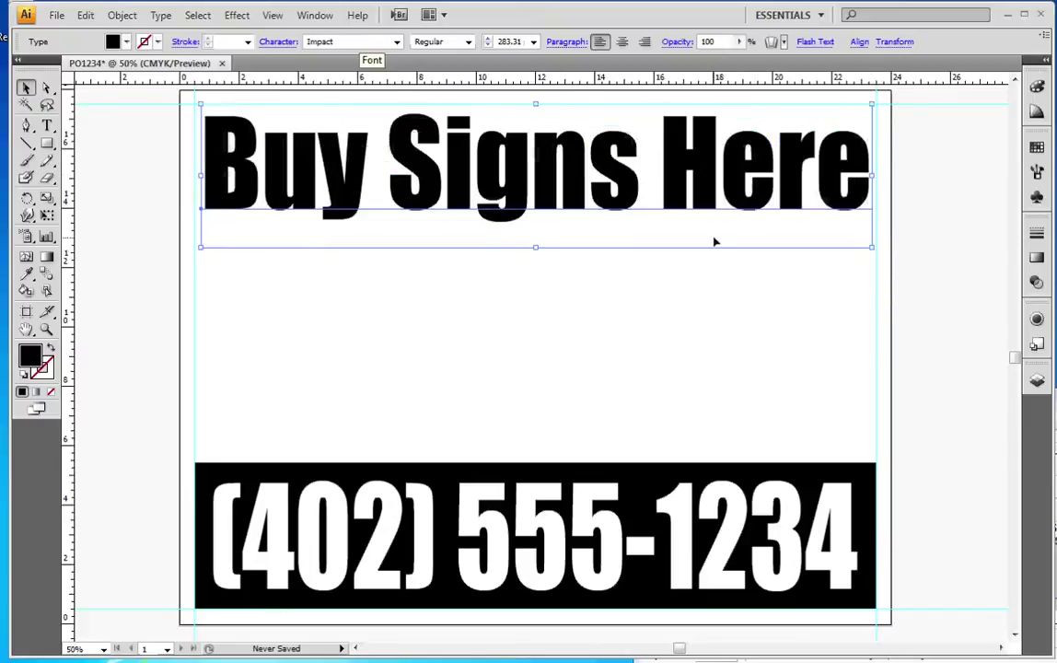
Step: Duplicate the headline below itself and retype the copy as 'Great Deals'
click(472, 365)
click(551, 178)
drag(524, 181, 519, 311)
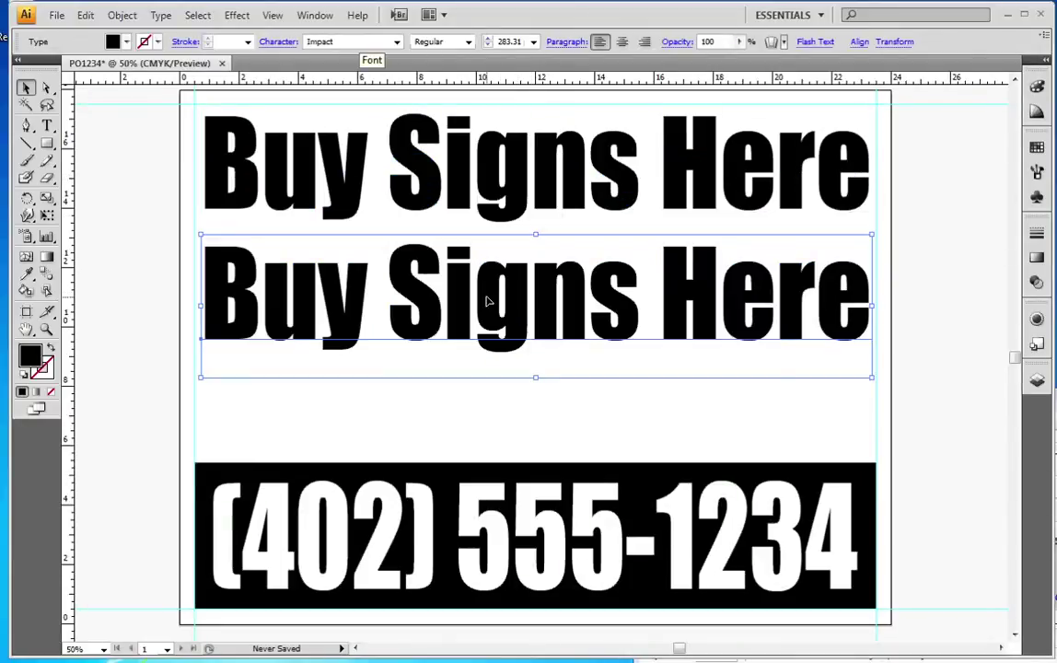
triple_click(487, 301)
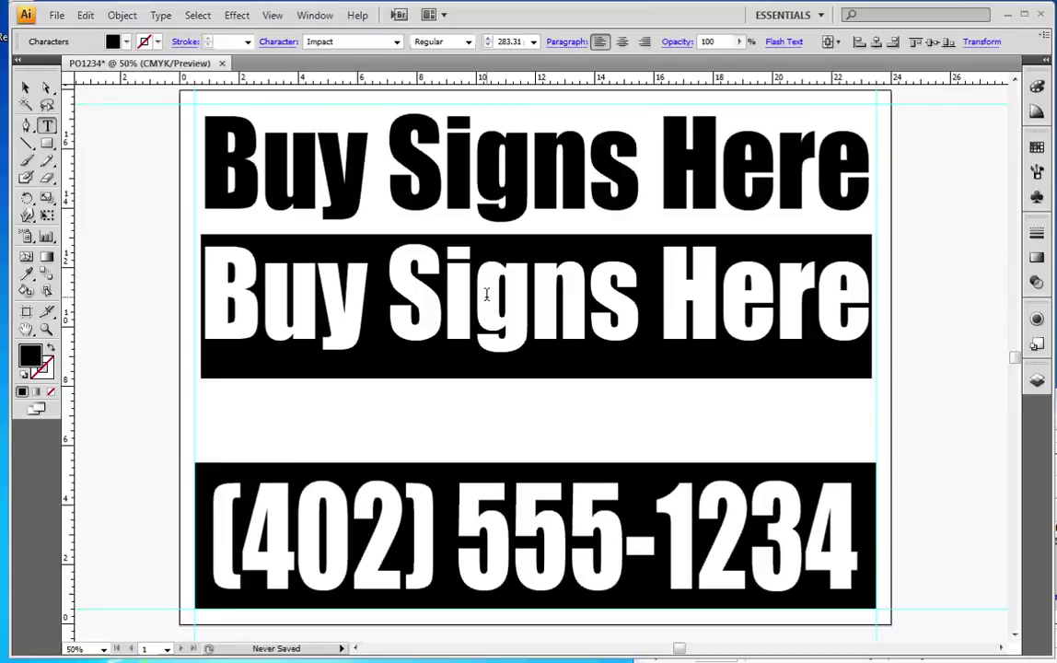
text(Great Deals)
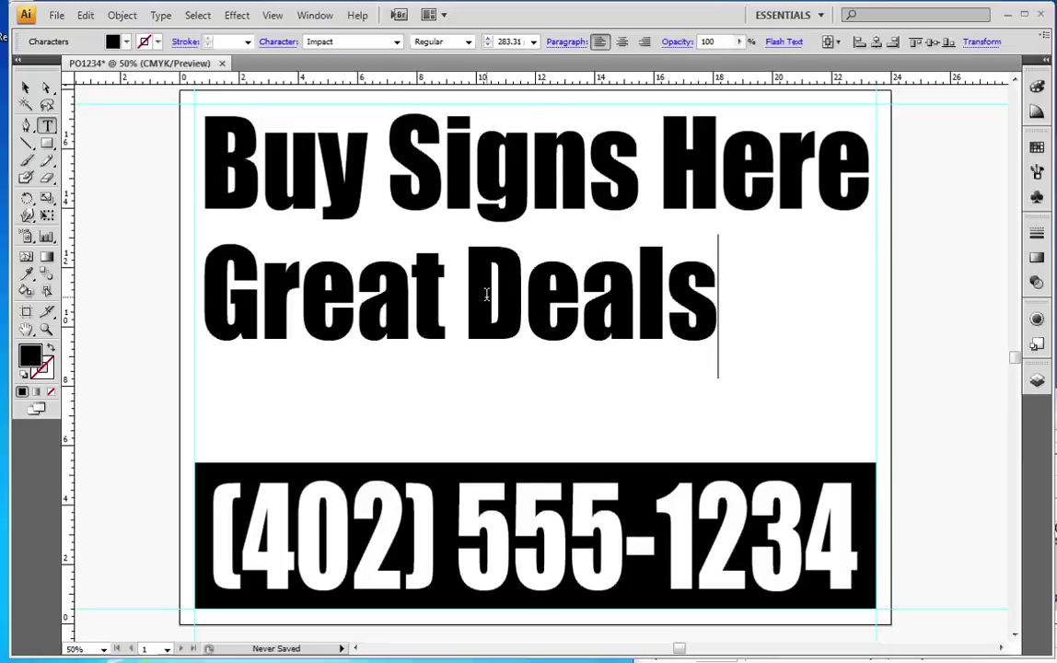
Step: Make 'Great Deals' Arial Black at about 179 pt, centre it, and duplicate it below
click(30, 91)
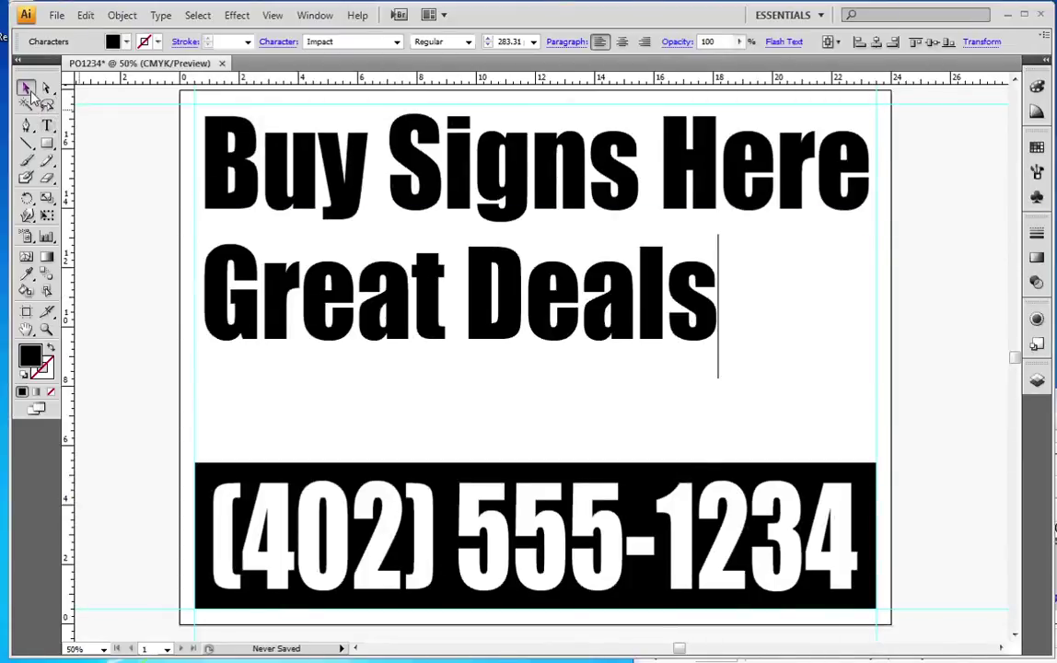
click(353, 41)
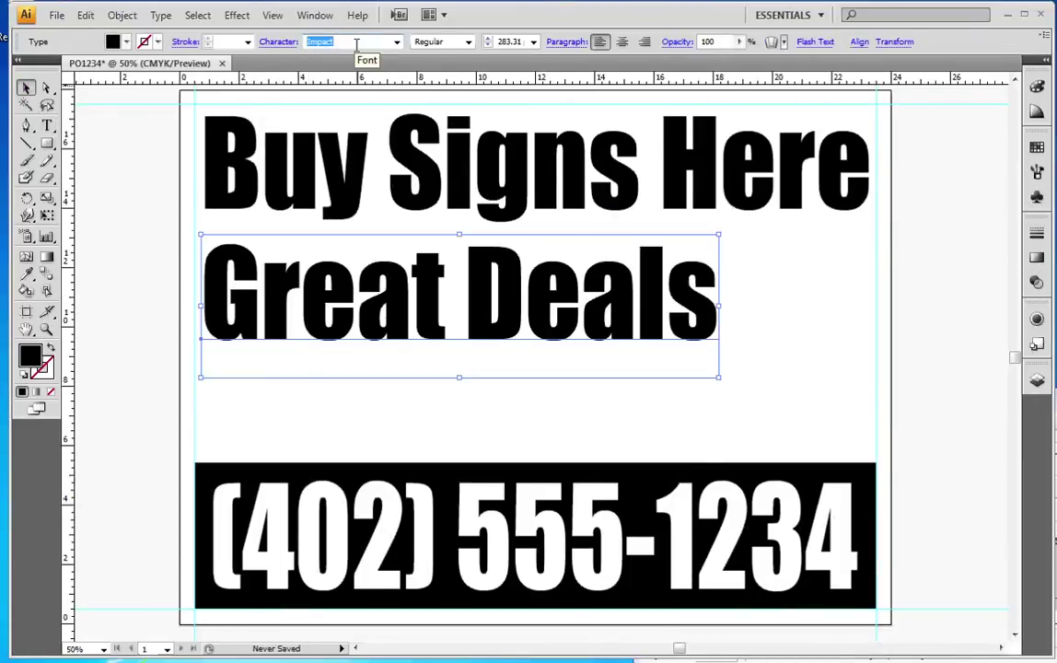
text(Arial)
key(Return)
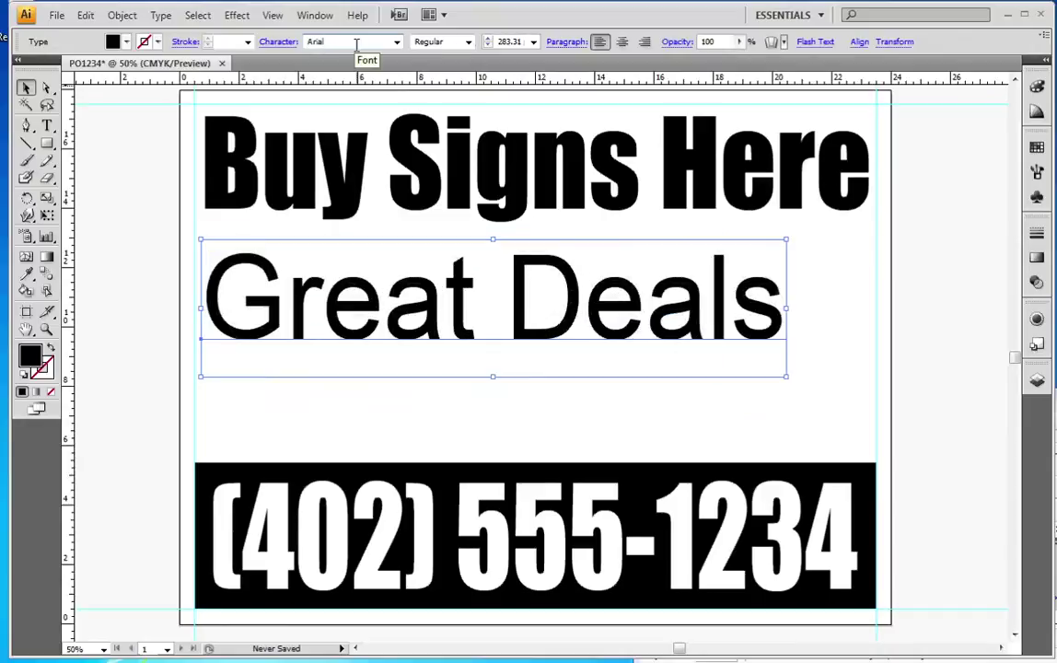
click(435, 41)
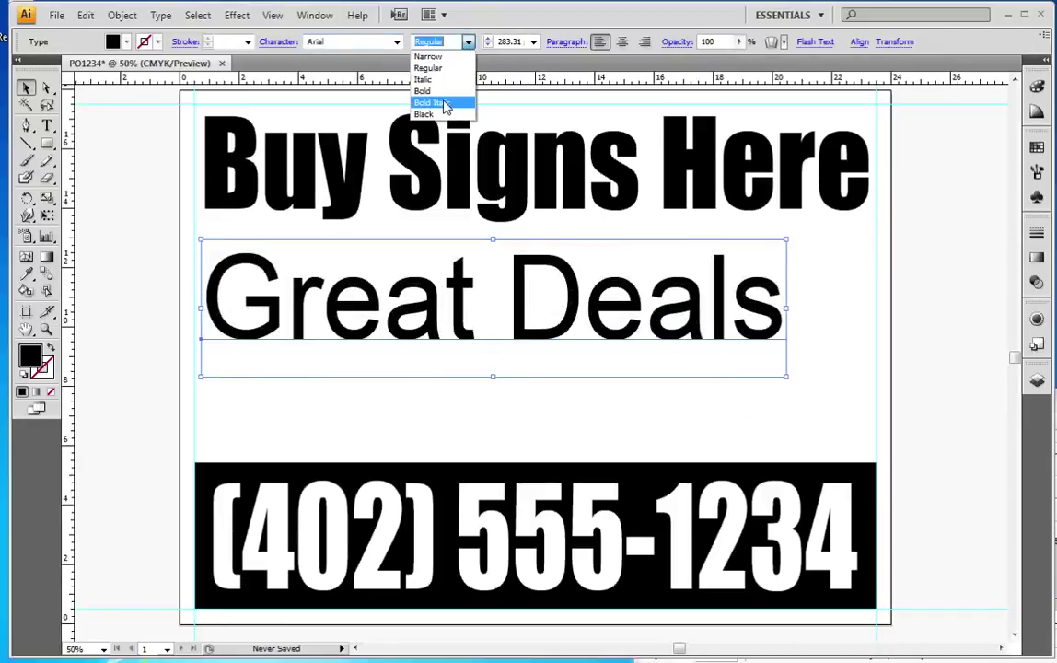
click(440, 115)
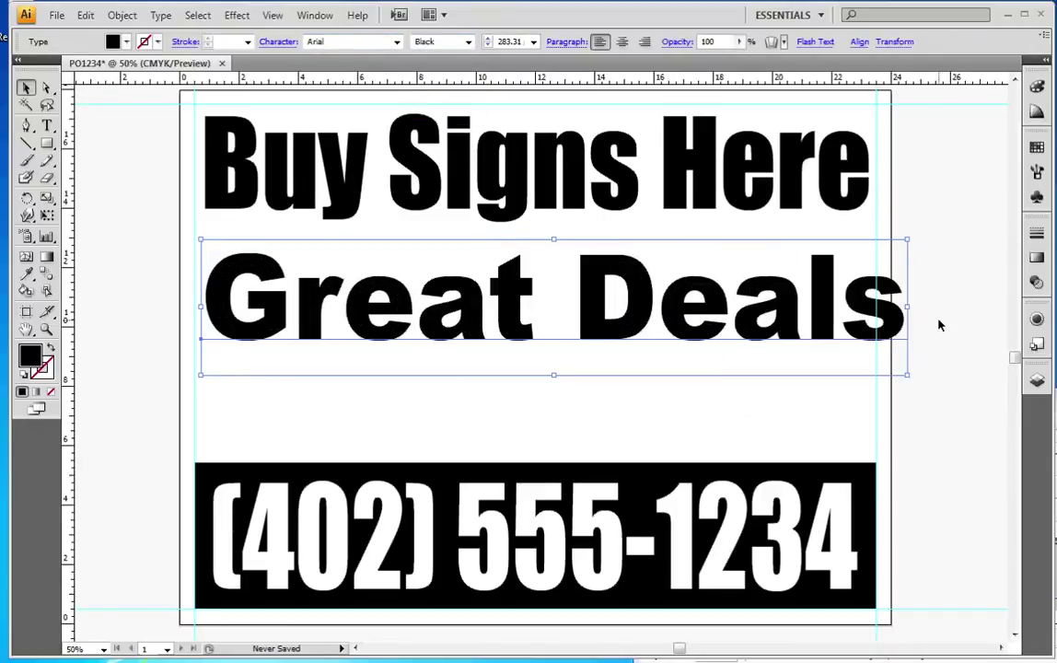
drag(908, 306, 648, 307)
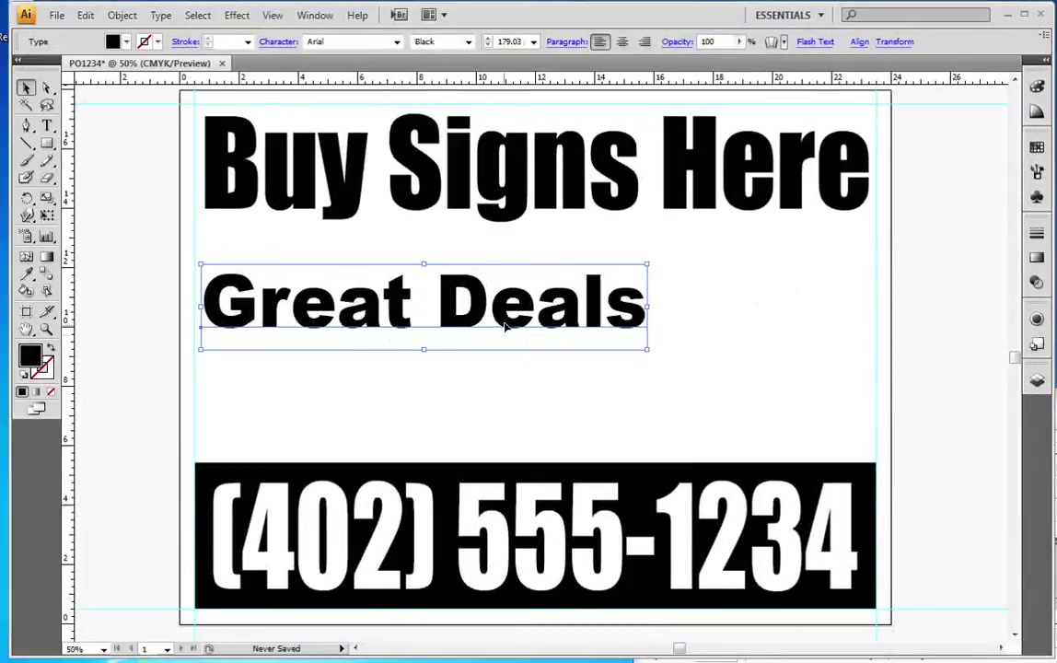
drag(505, 326, 607, 380)
Step: Retype the copied line as 'Fast Service' and nudge it into place under 'Great Deals'
double_click(540, 373)
key(ctrl+a)
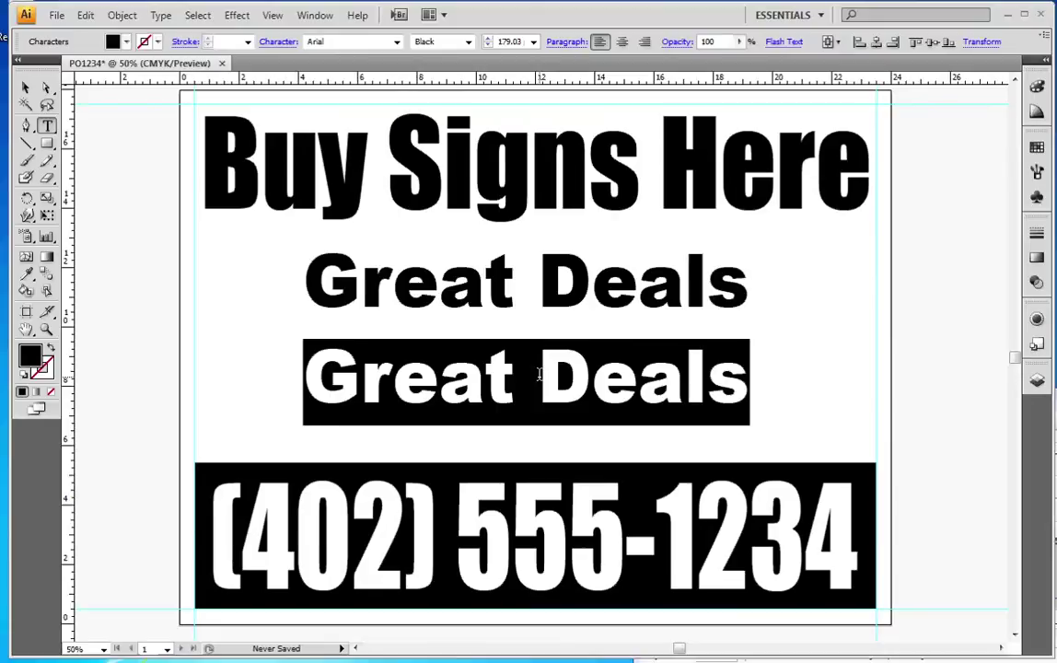
text(Fast Service)
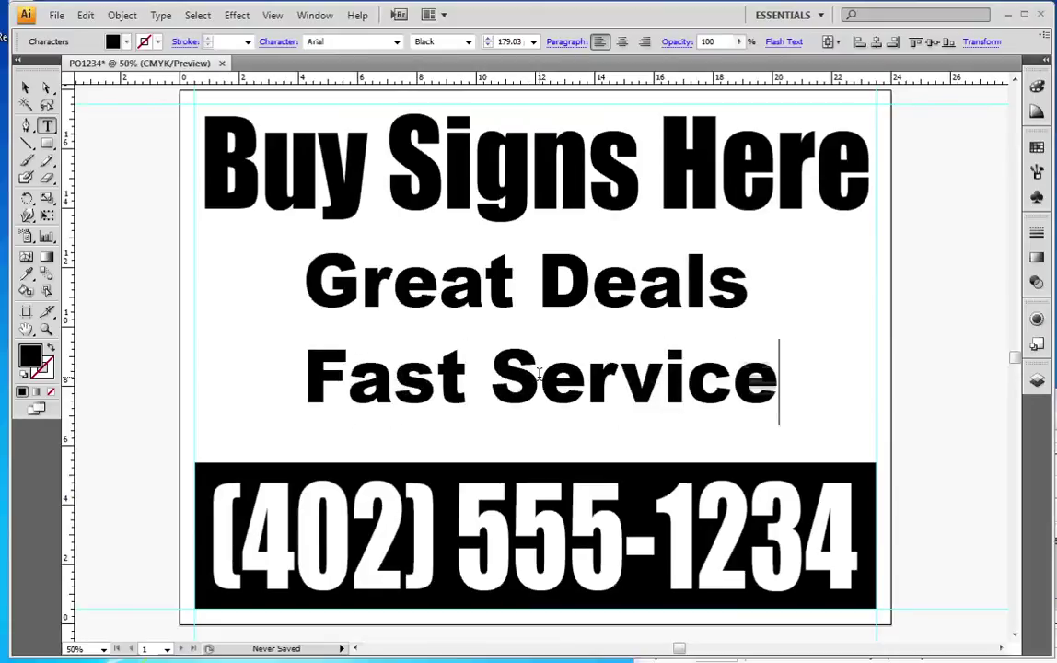
click(25, 87)
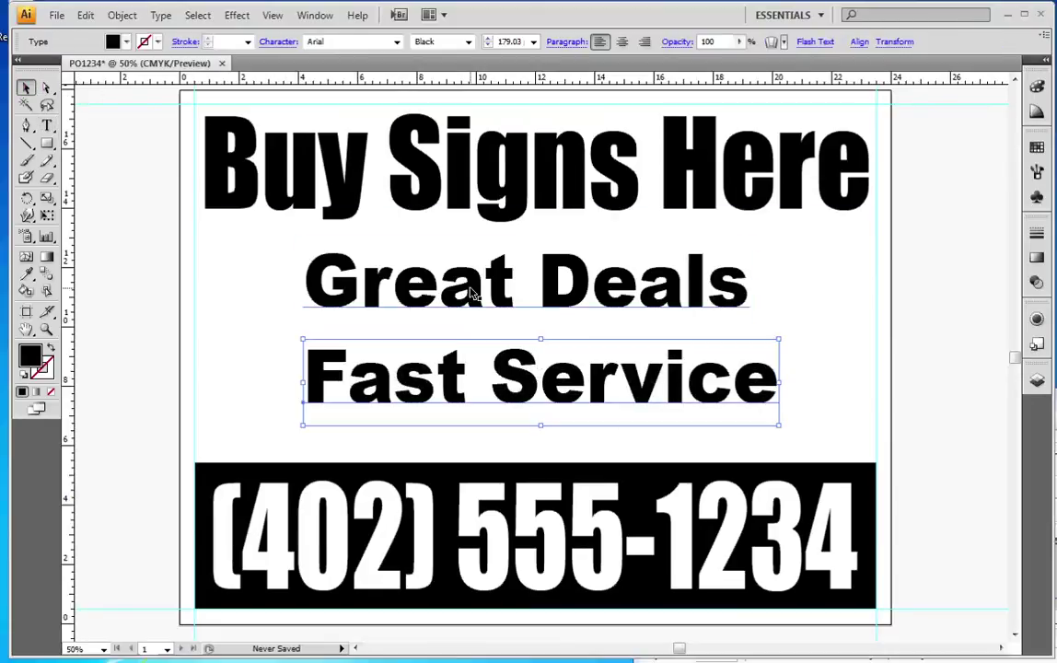
click(470, 293)
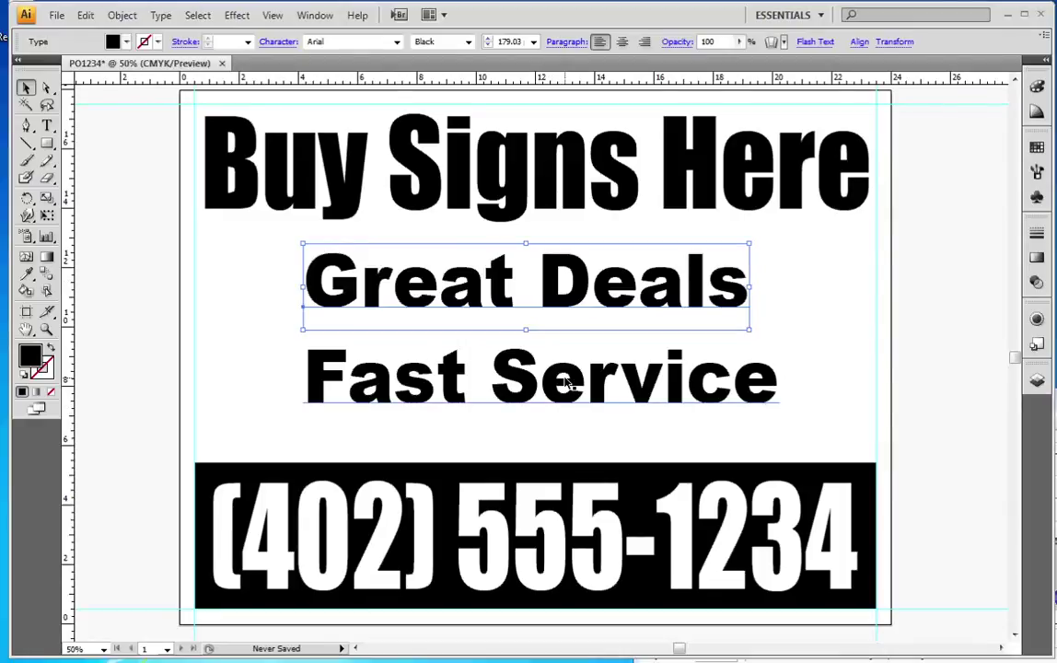
drag(566, 380, 558, 358)
Step: Scale 'Great Deals' and 'Fast Service' up together to about 205 pt
drag(215, 283, 580, 398)
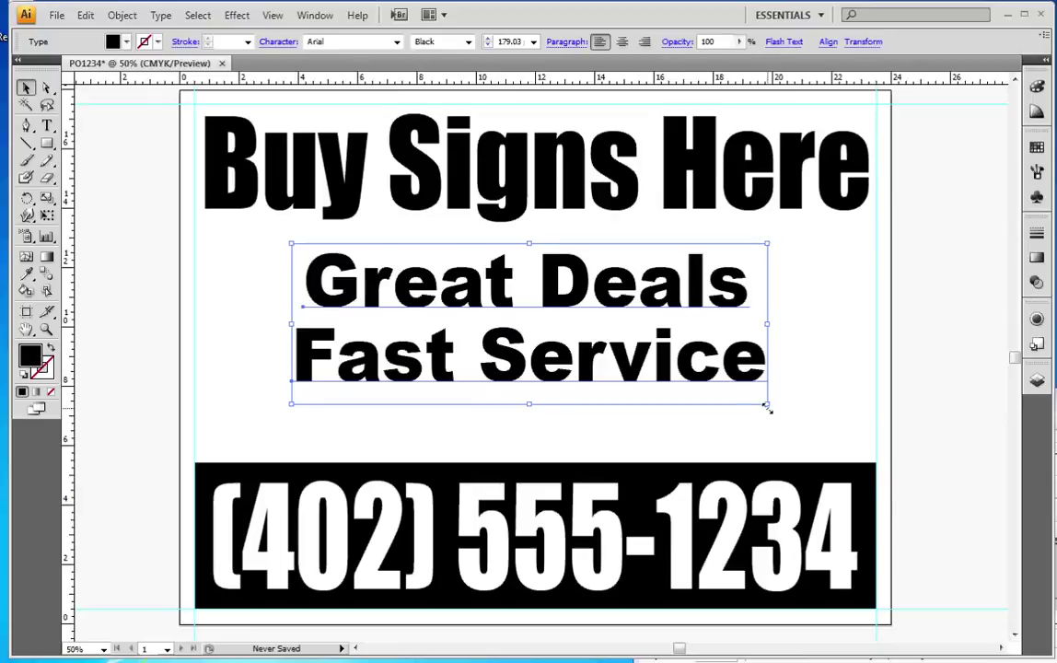
drag(767, 407, 838, 429)
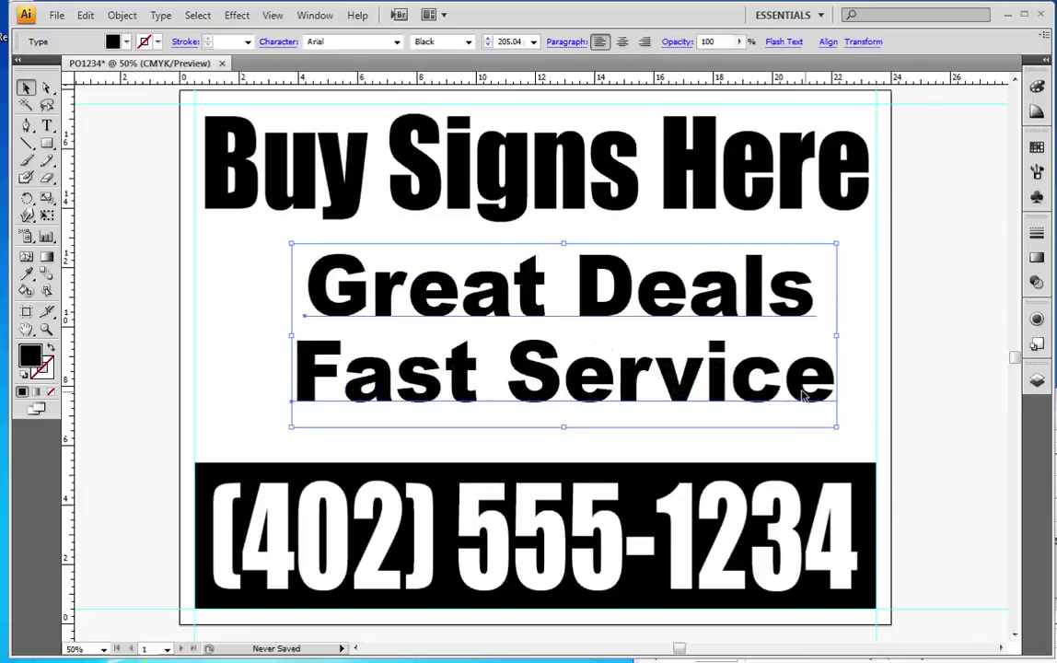
drag(802, 394, 802, 436)
click(839, 432)
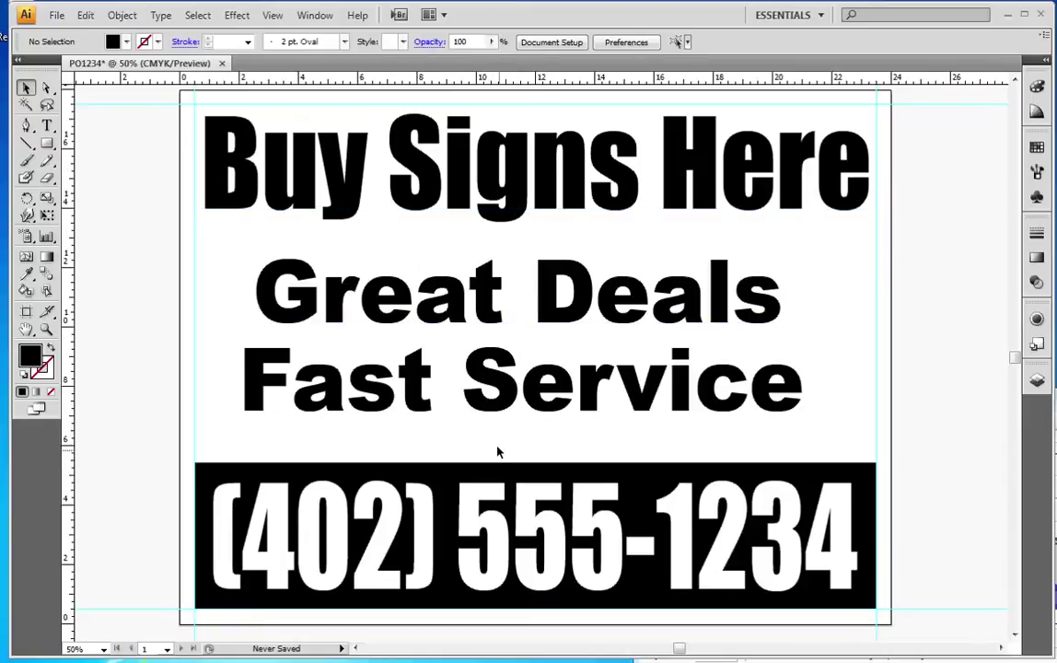
Step: Open the Align panel, select all artwork, and set Align To: Artboard
click(318, 16)
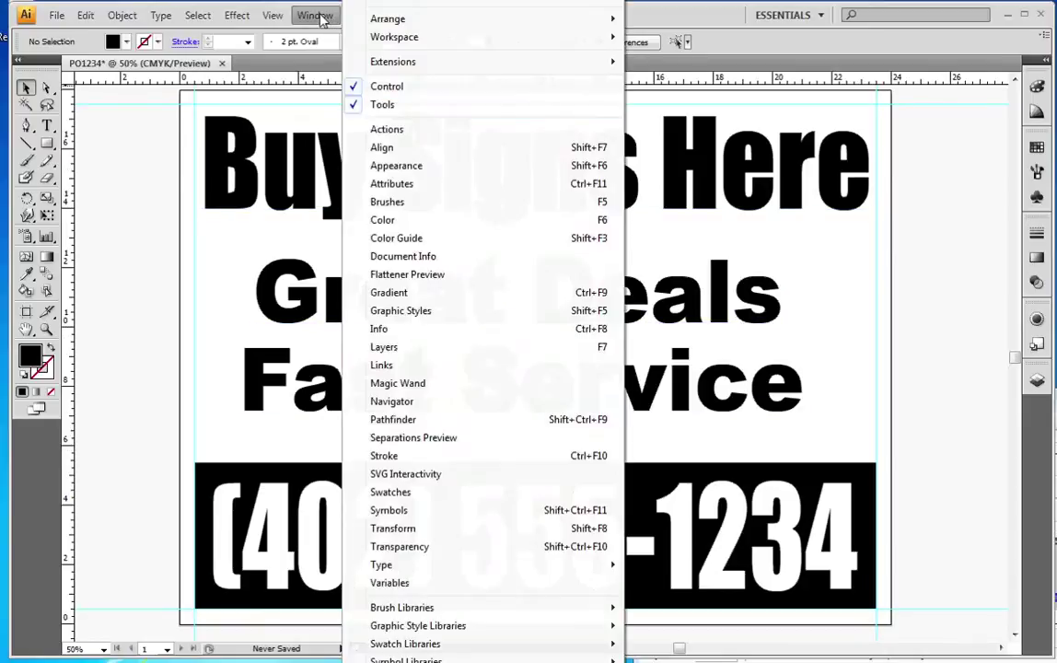
click(408, 152)
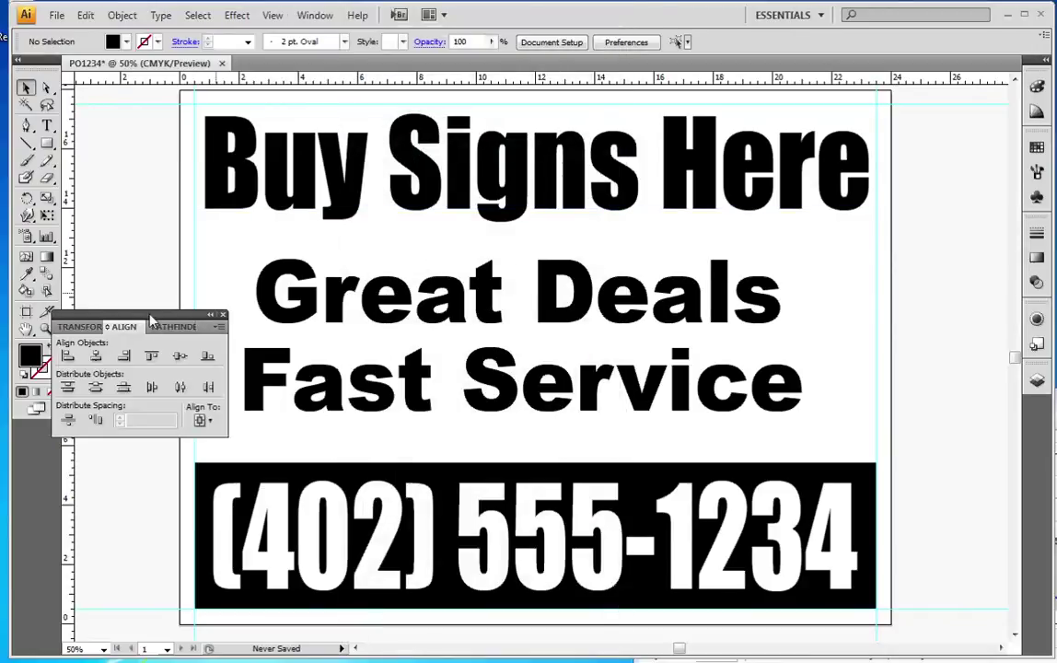
drag(152, 316, 150, 493)
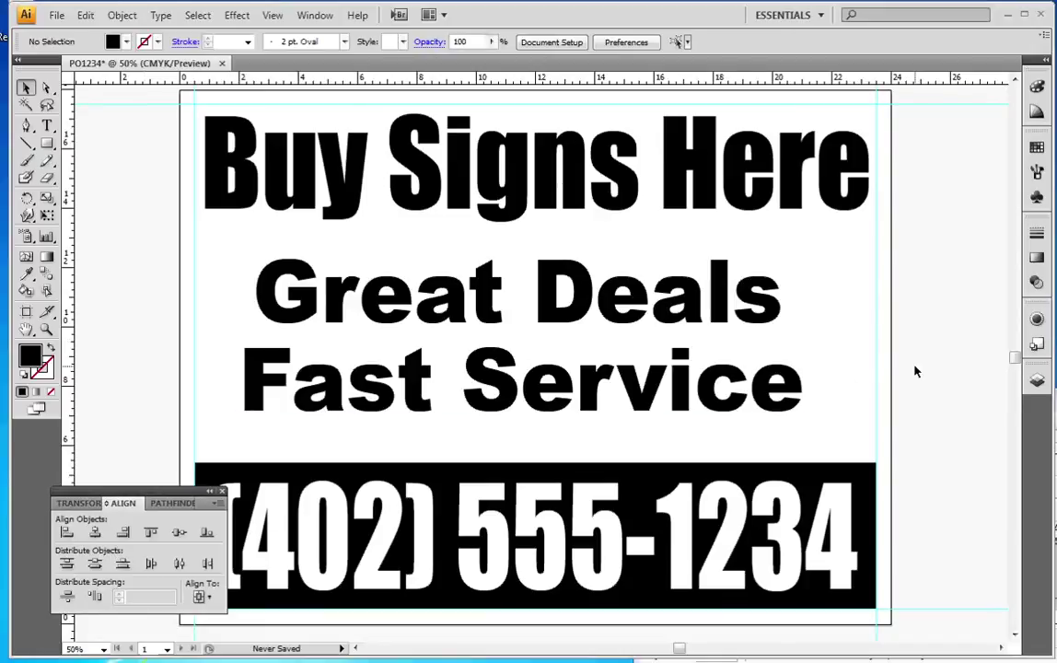
key(ctrl+a)
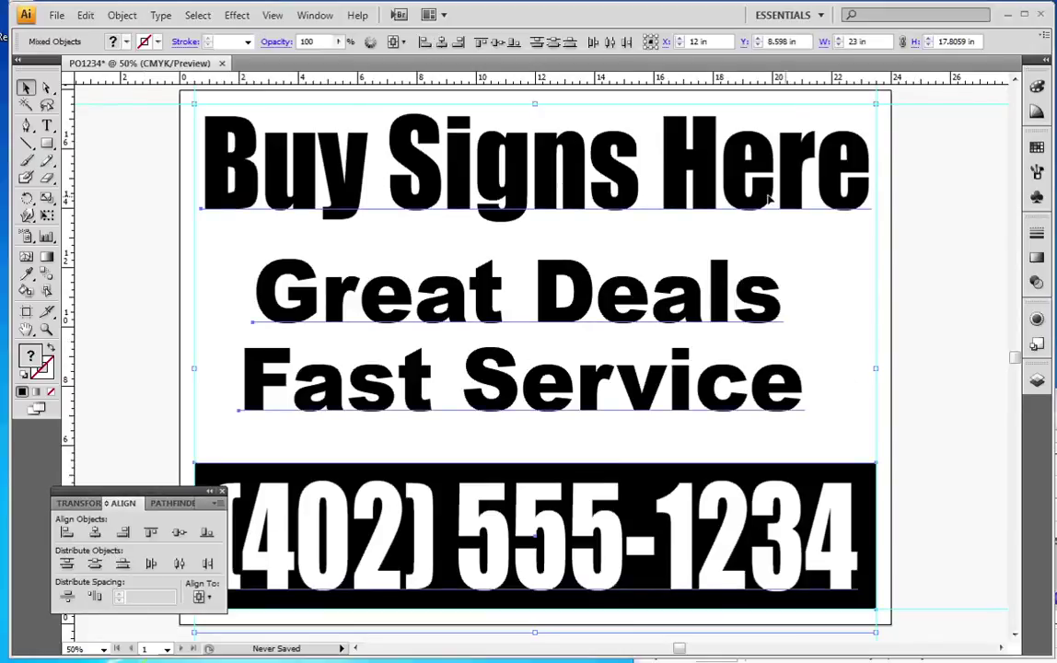
click(204, 598)
click(208, 651)
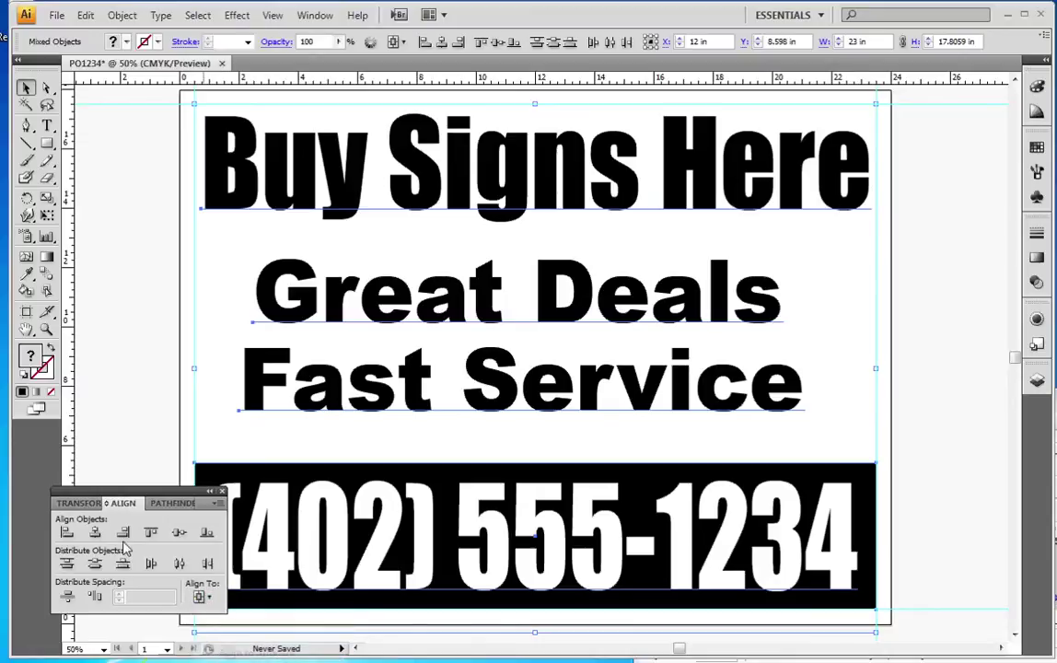
Step: Centre all the artwork horizontally on the artboard, then deselect
click(94, 533)
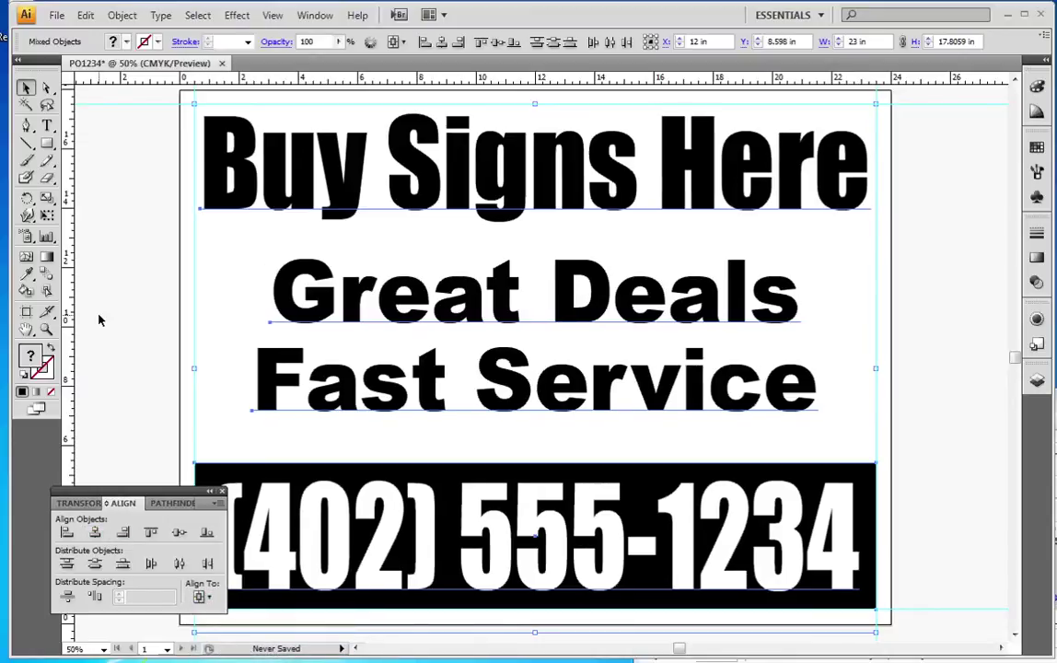
click(127, 536)
click(66, 533)
click(95, 532)
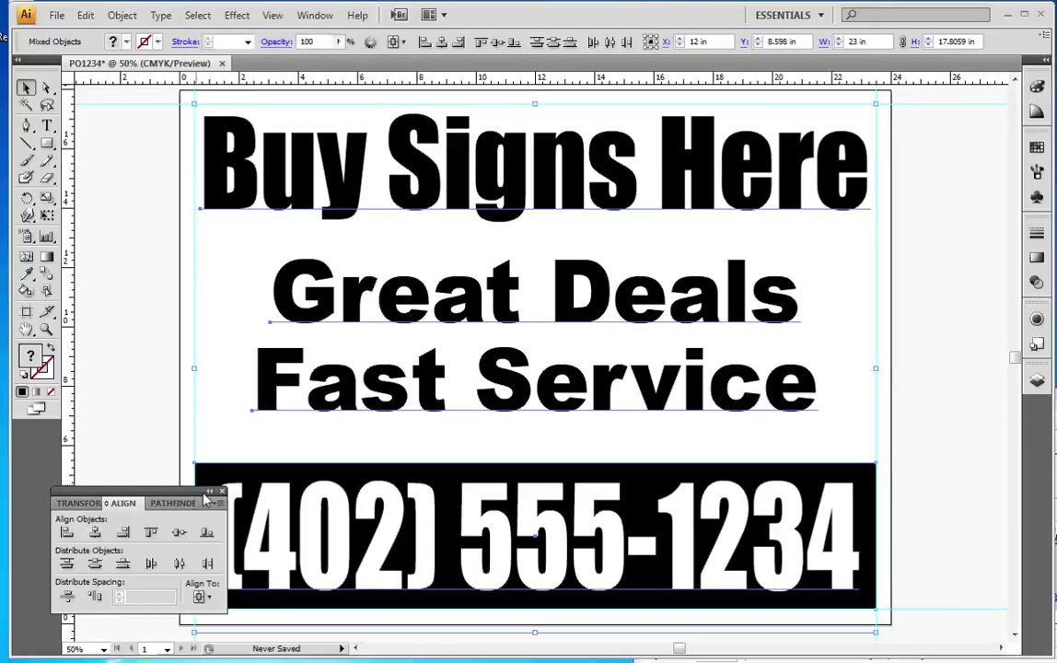
click(210, 492)
click(155, 402)
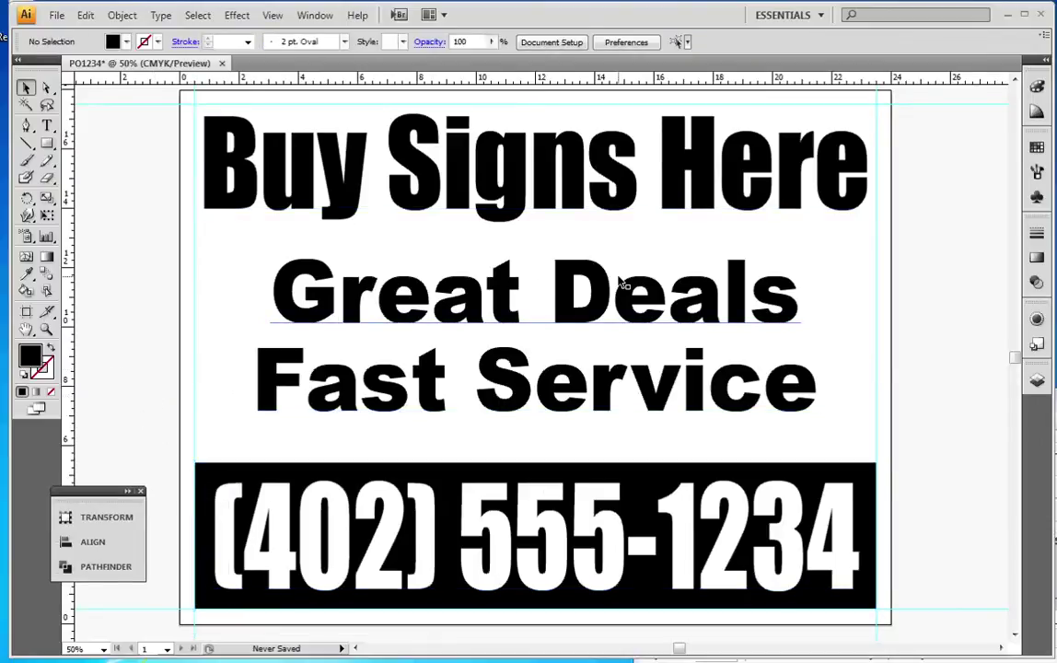
Step: Select the headline, text lines and phone number and convert them with Create Outlines
scroll(781, 320, down, 1)
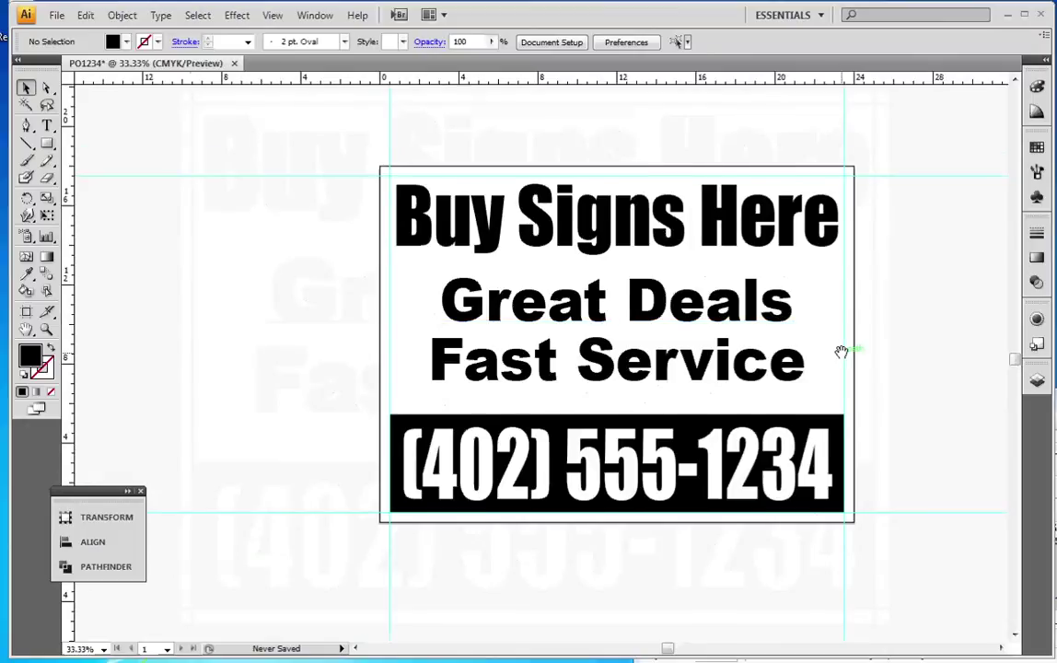
drag(842, 349, 790, 335)
drag(286, 130, 879, 529)
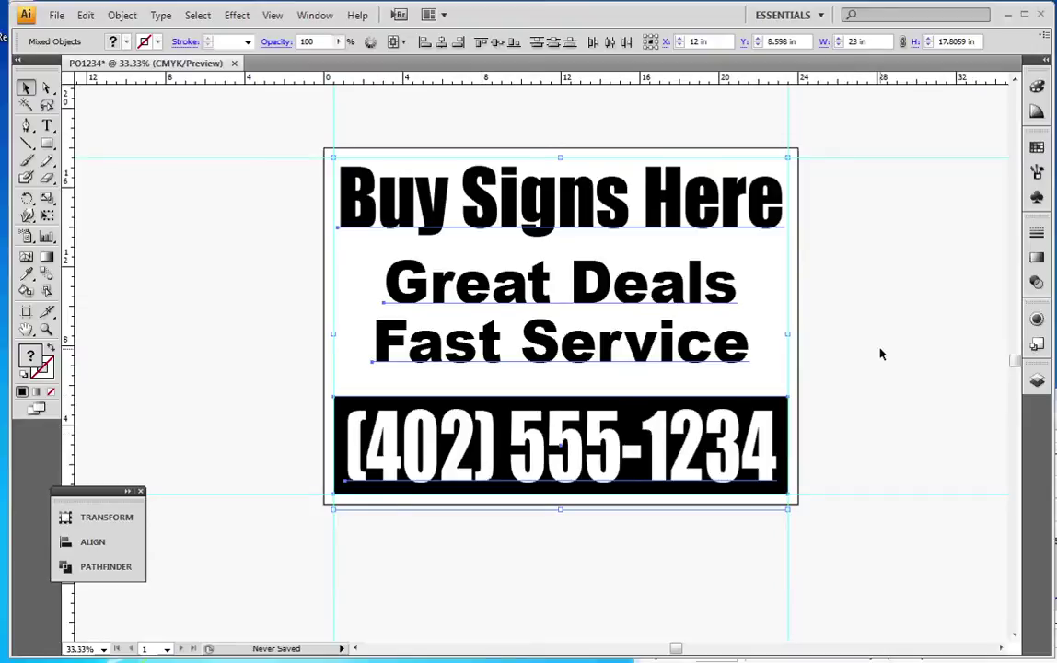
click(161, 16)
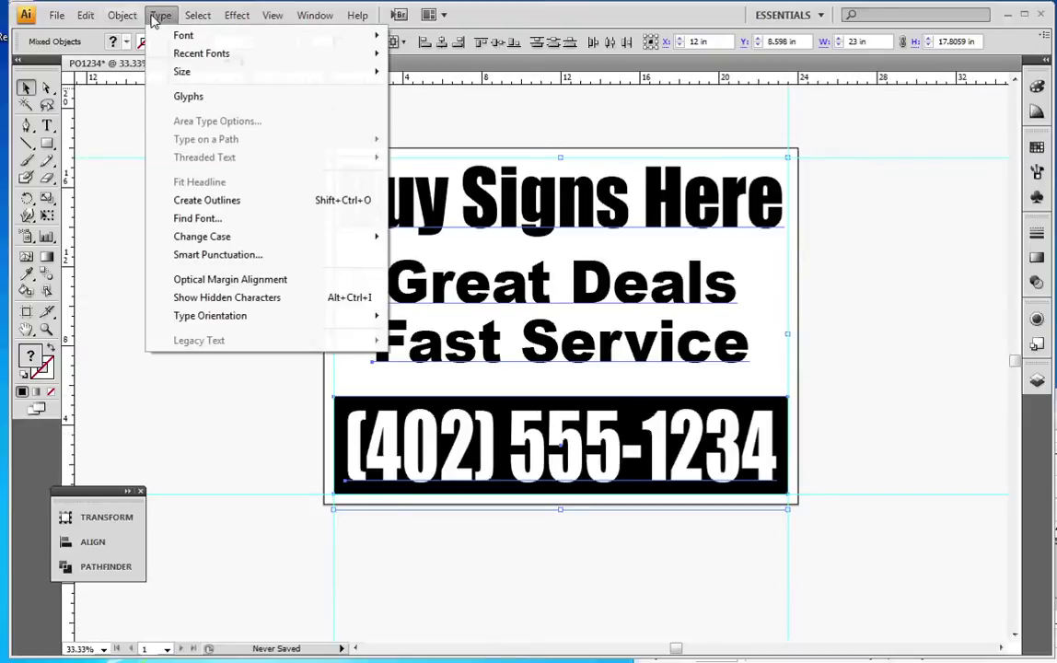
click(207, 200)
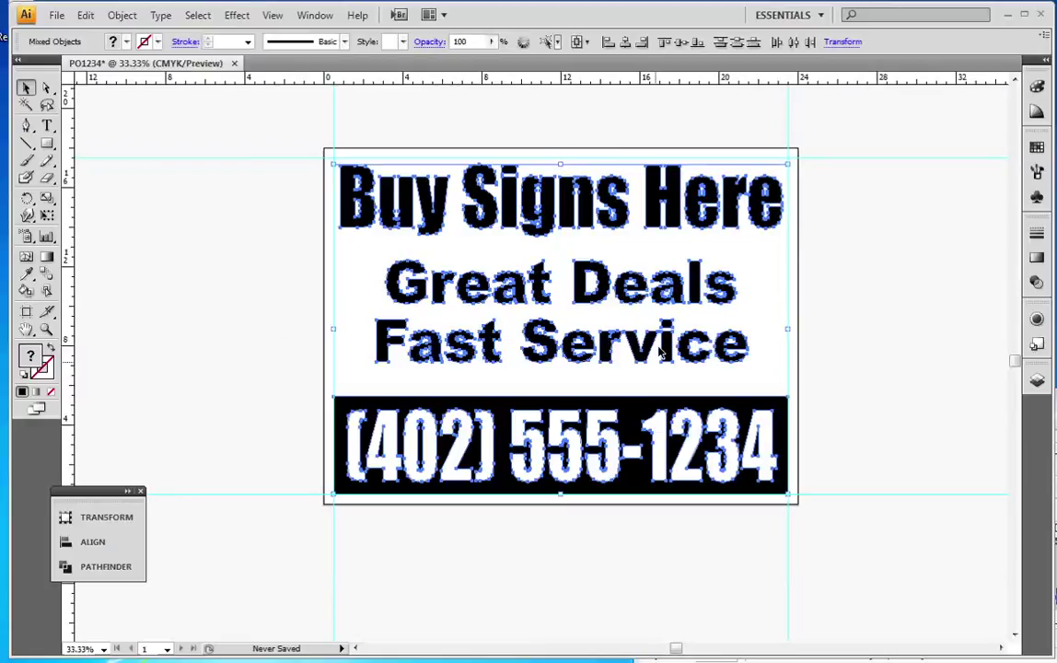
click(880, 319)
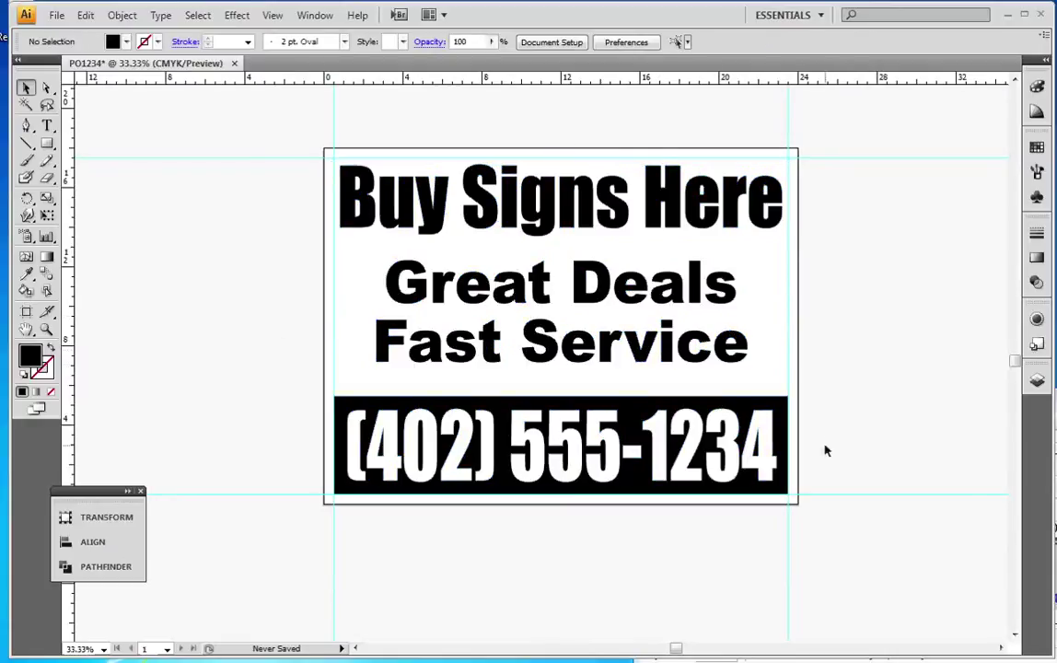
click(722, 297)
scroll(741, 295, up, 2)
scroll(739, 295, up, 2)
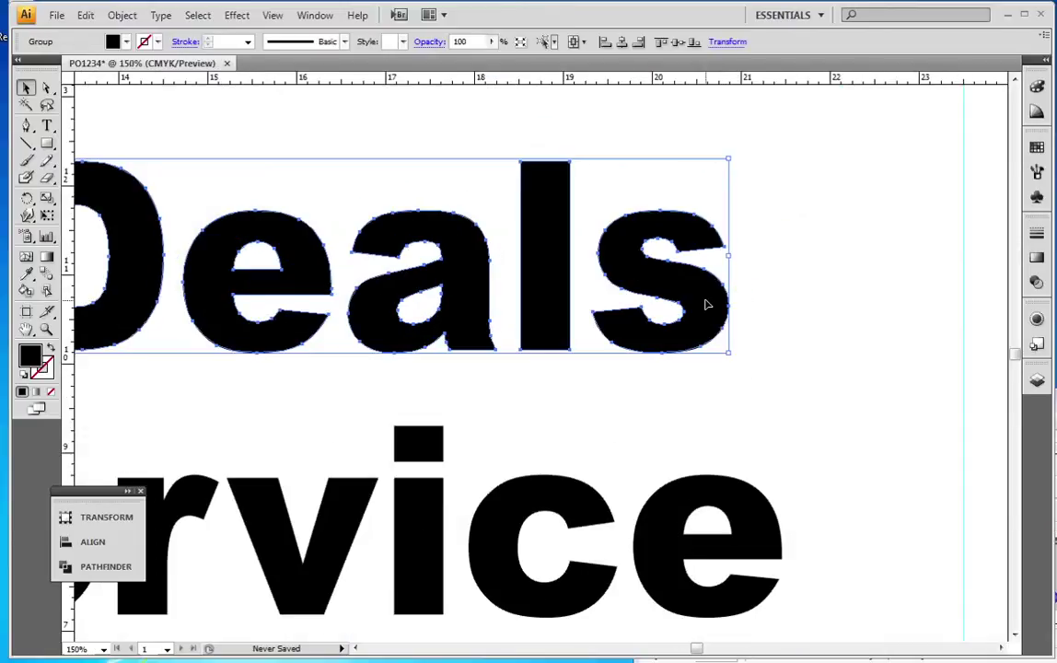
double_click(707, 303)
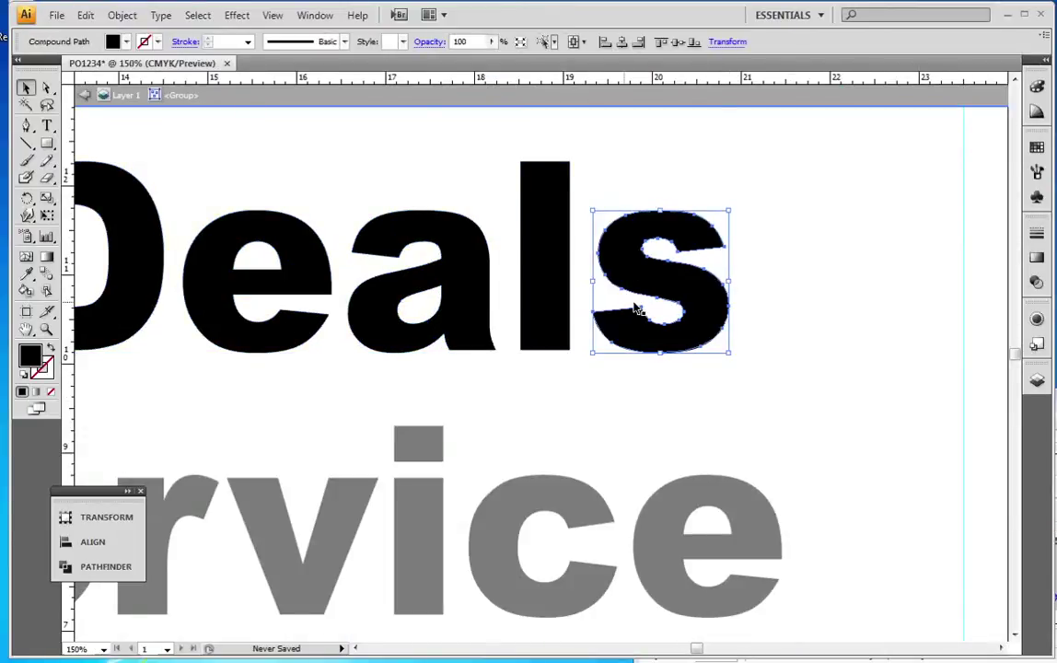
click(762, 288)
double_click(710, 308)
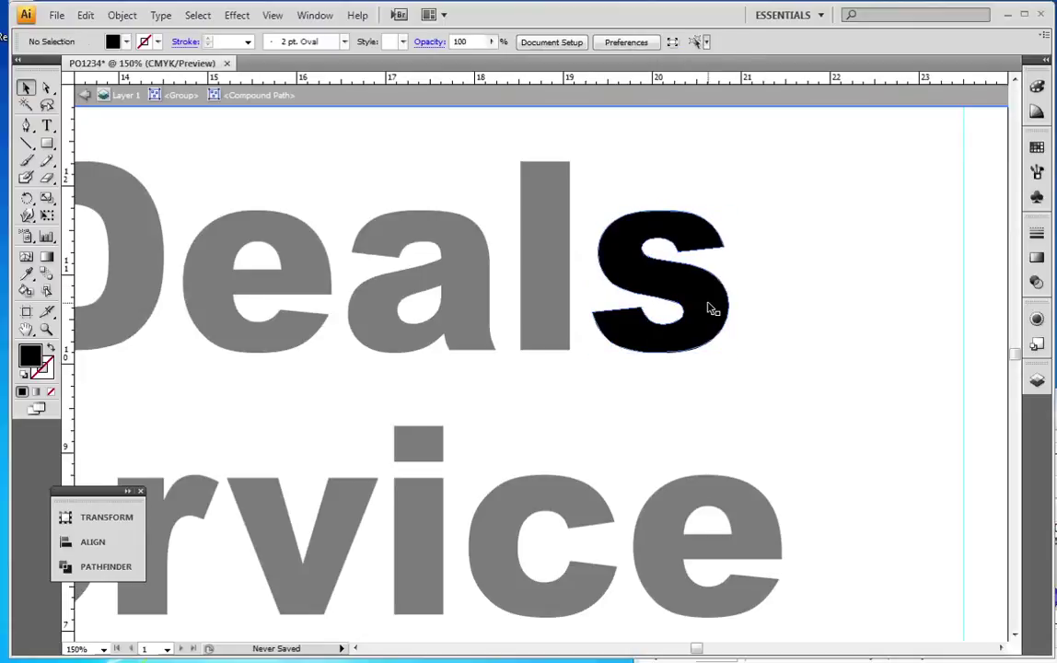
click(697, 314)
click(746, 292)
click(692, 298)
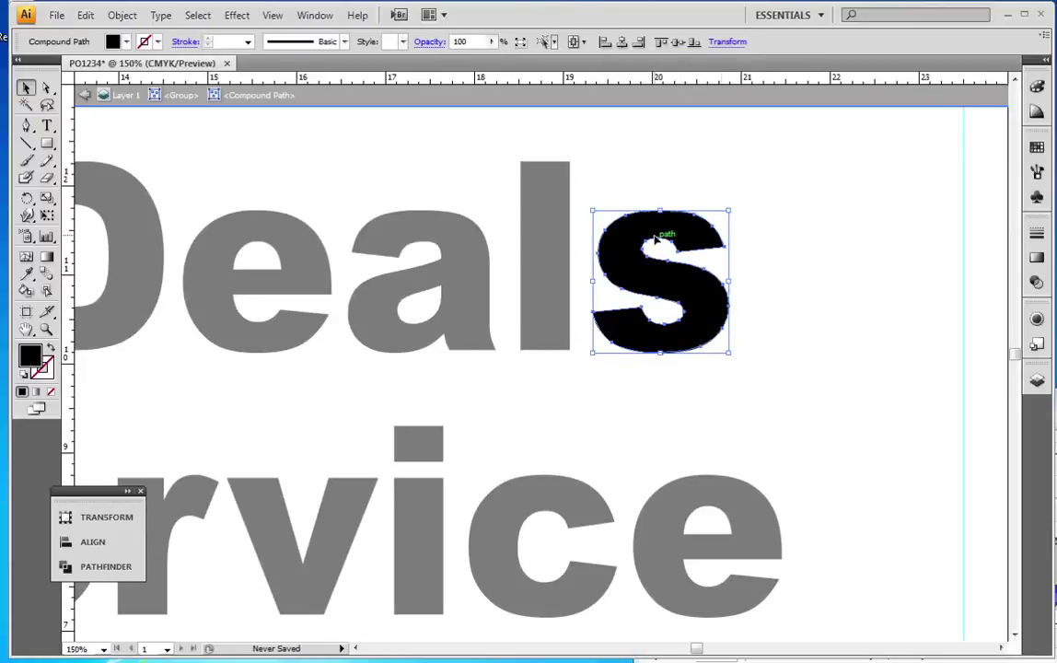
double_click(751, 300)
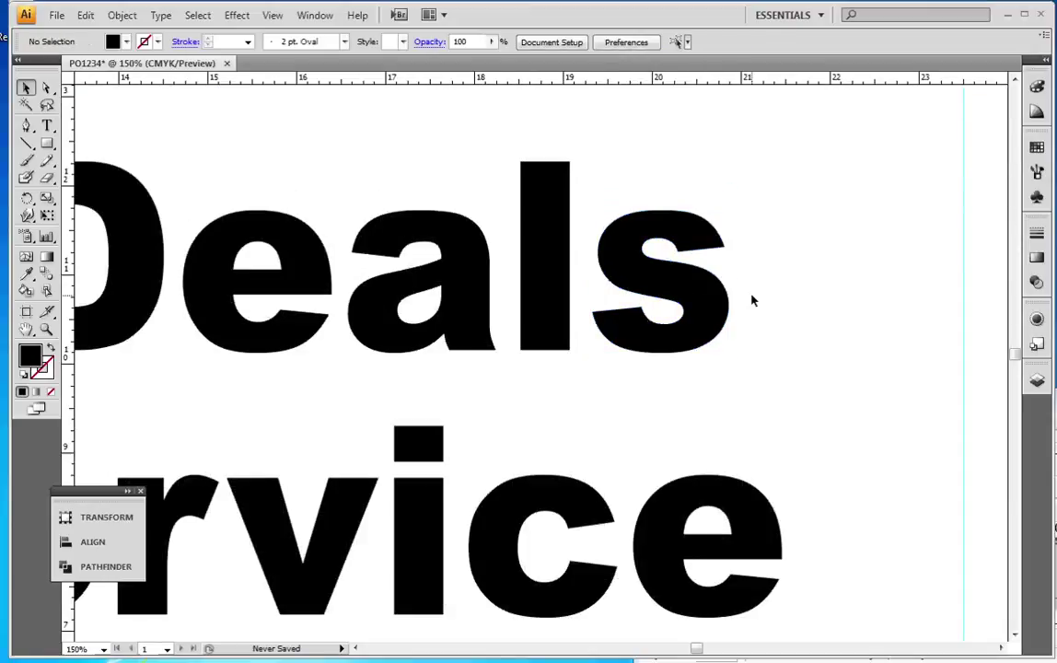
key(ctrl+0)
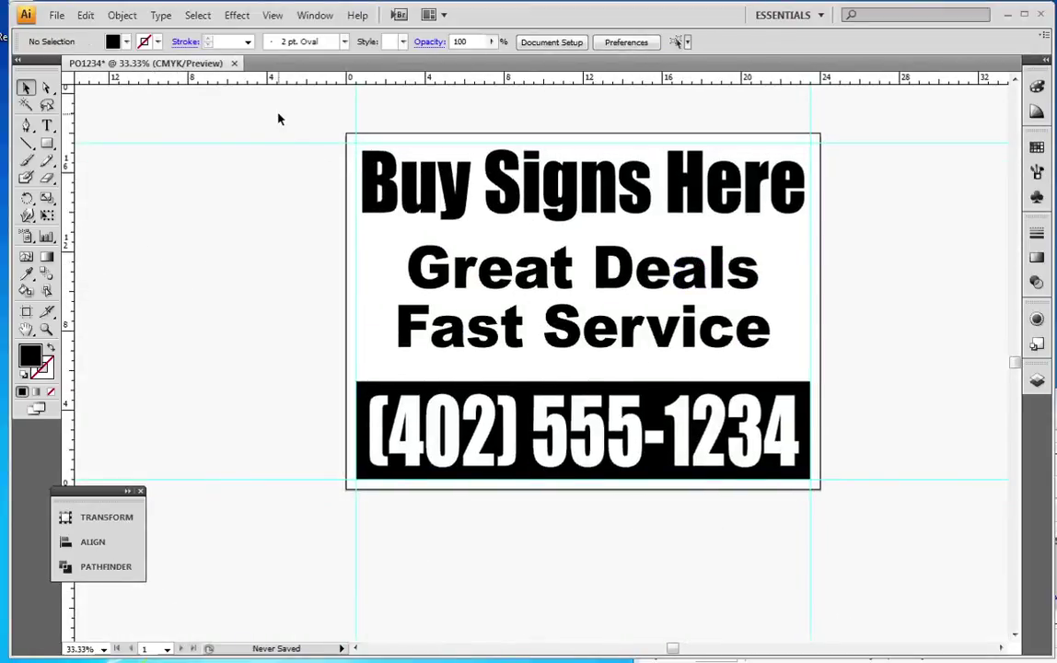
Step: In Save for Web & Devices, resize the JPEG output to 500 pixels wide
click(56, 15)
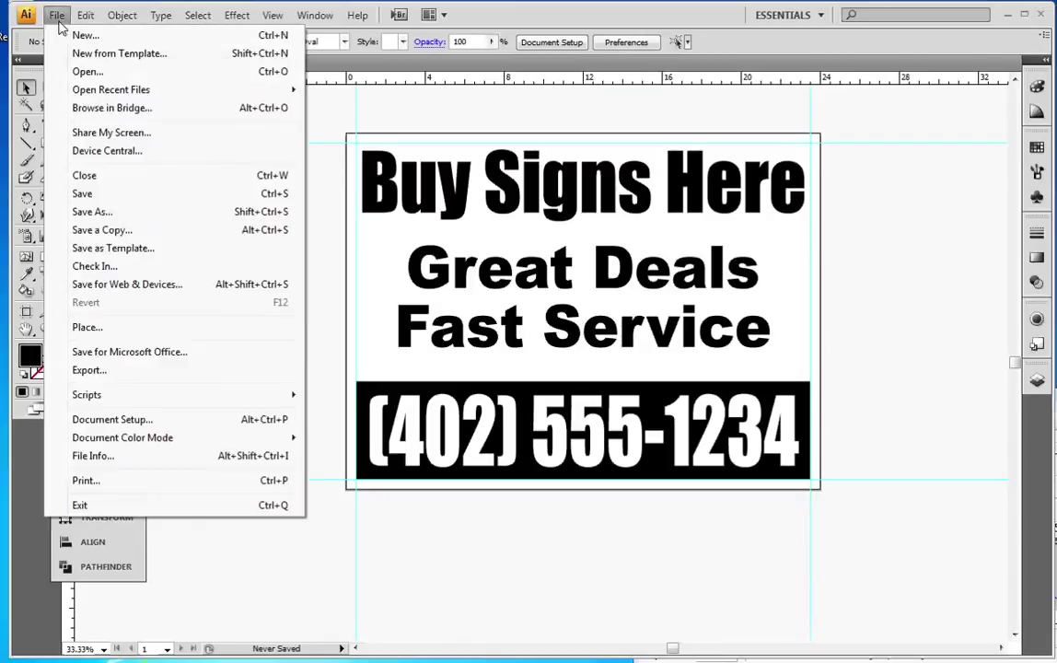
click(129, 284)
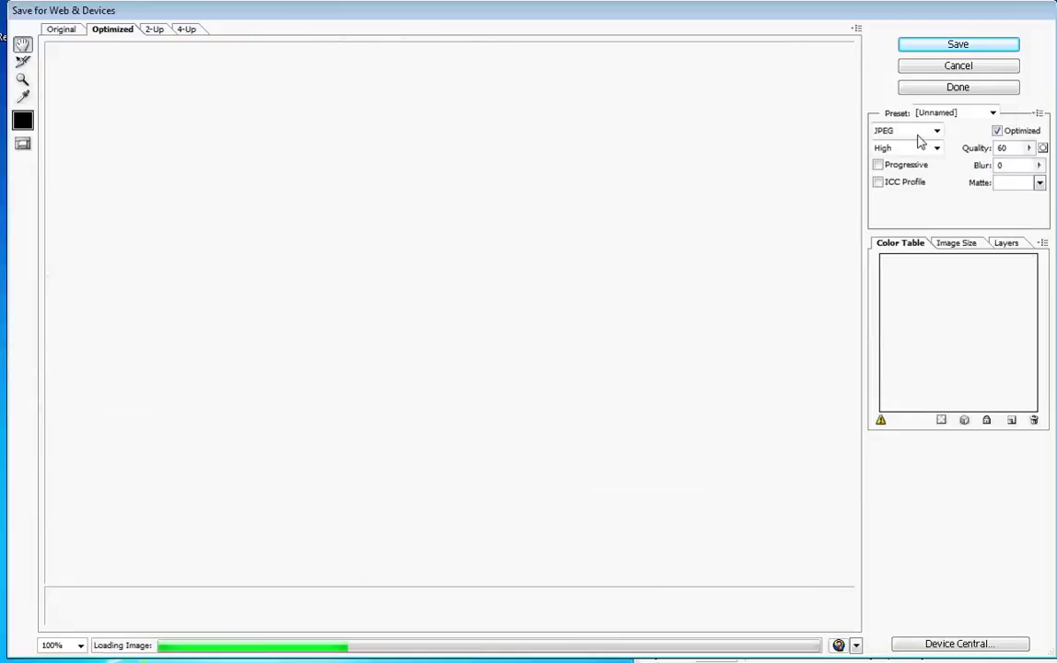
click(957, 244)
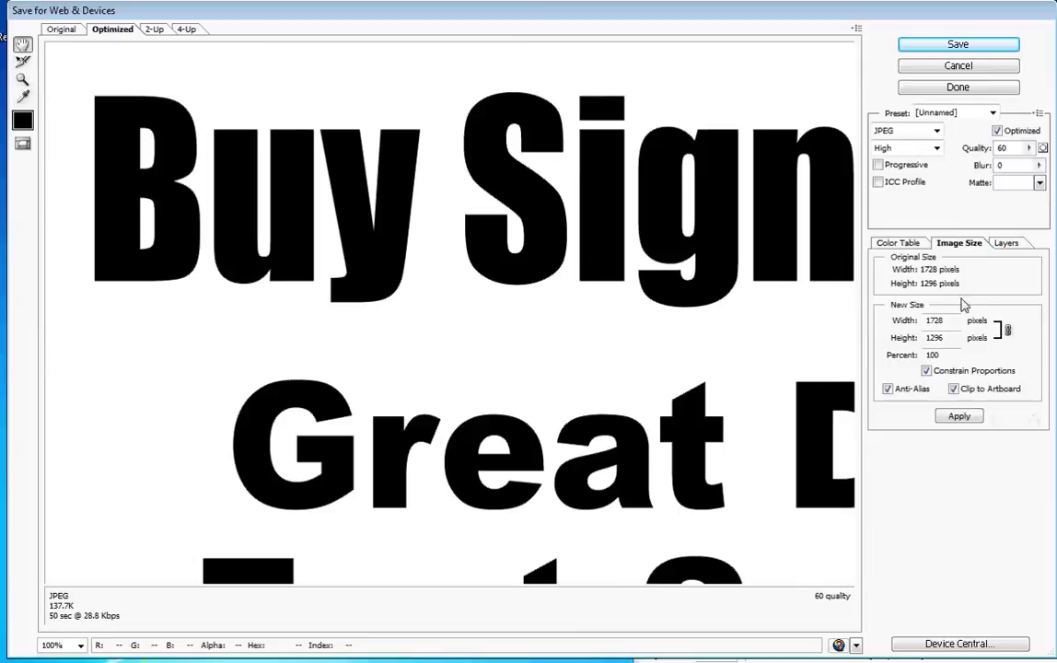
double_click(956, 319)
text(500)
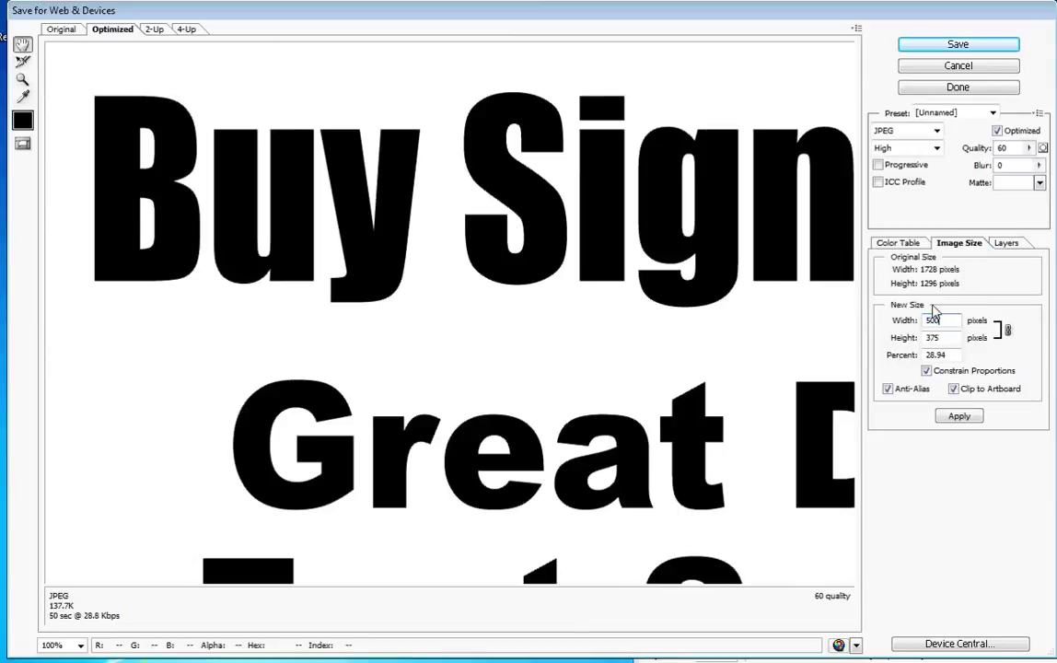
click(958, 419)
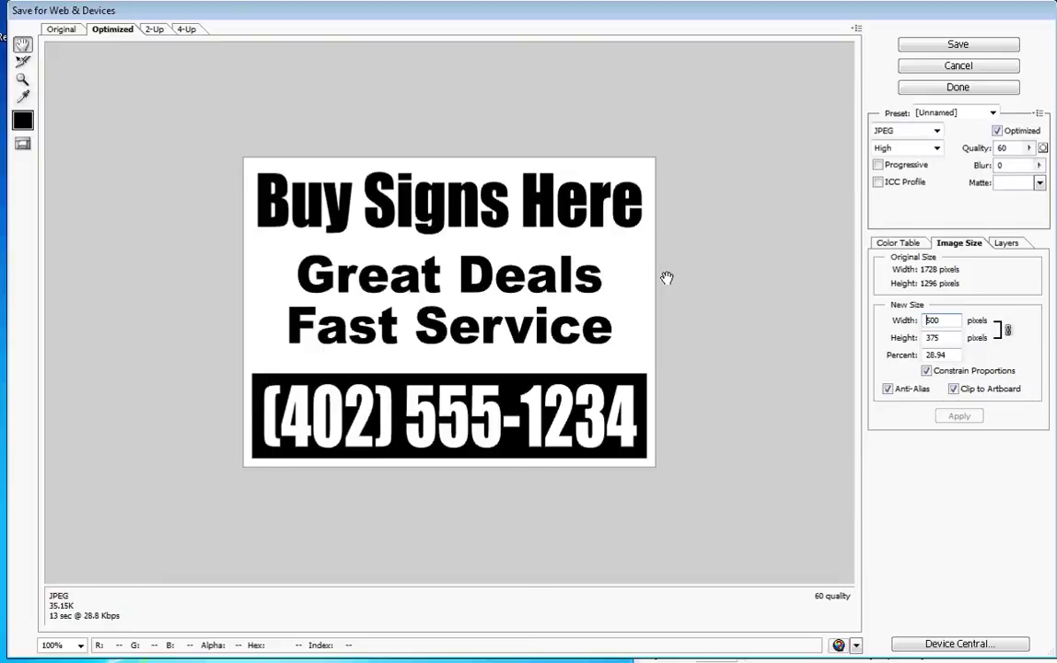
Step: Save the JPEG proof to the Desktop as PO1234-PROOF
click(939, 46)
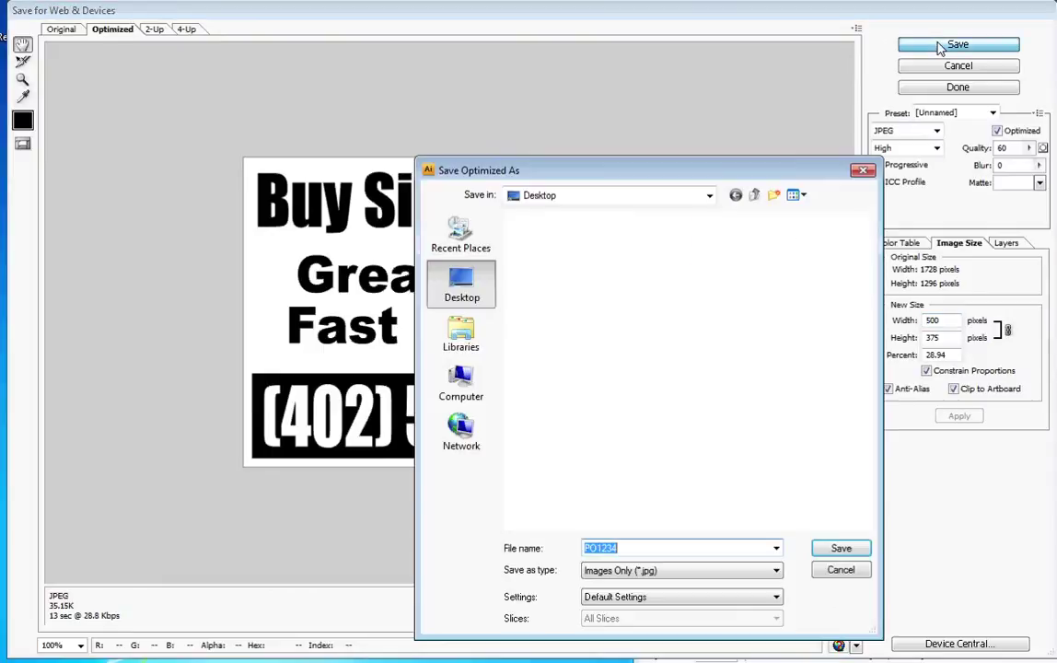
click(630, 549)
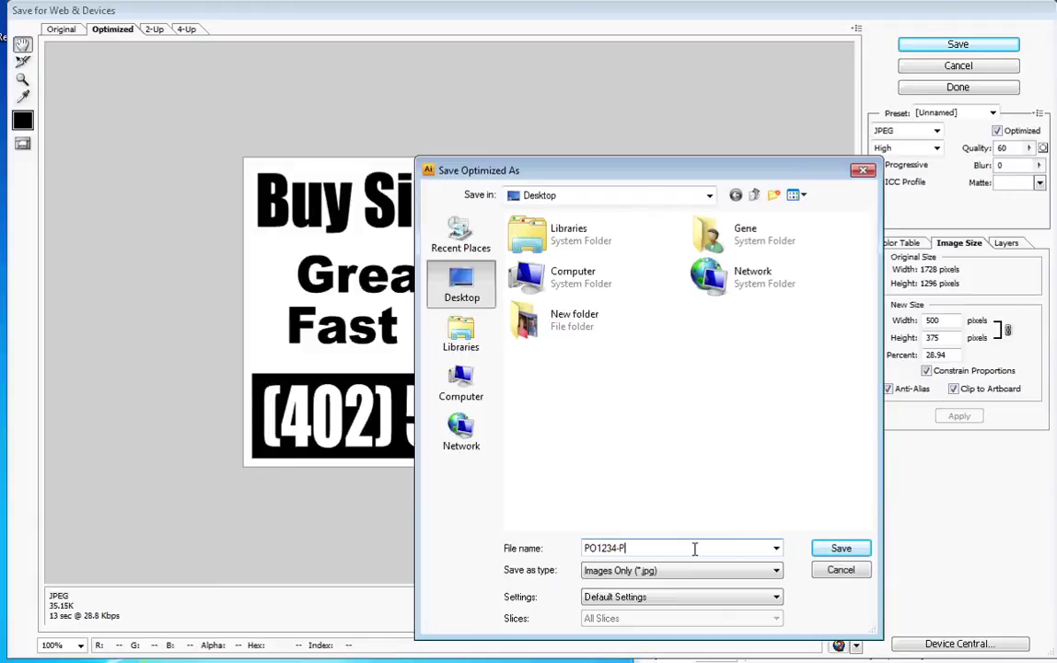
click(828, 551)
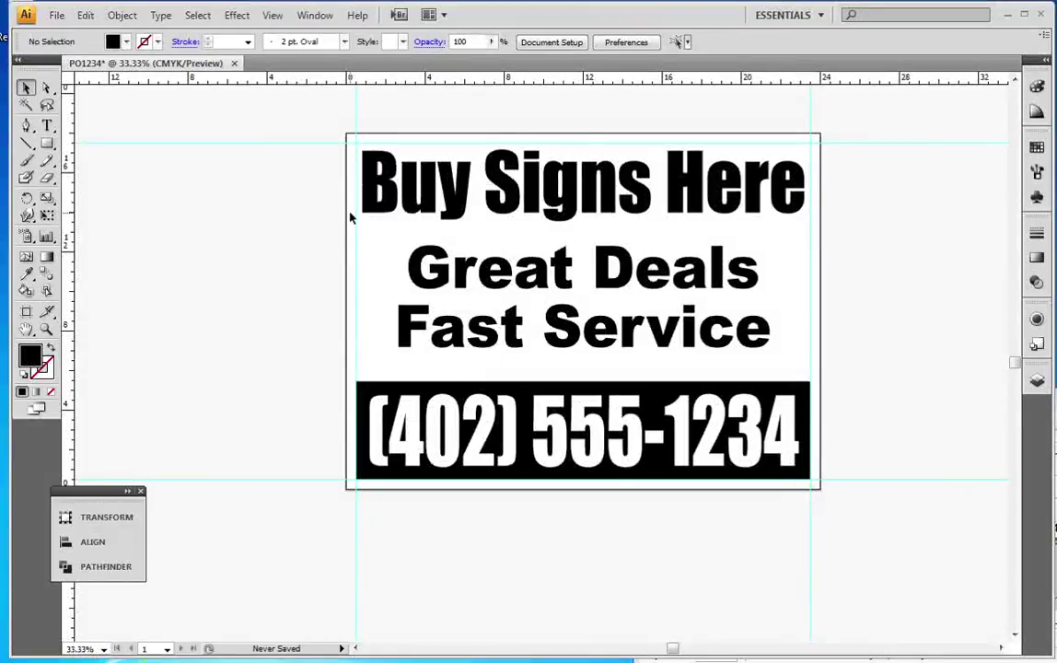
Step: Save a copy as PO1234 on the Desktop with file type Illustrator EPS (*.EPS)
click(56, 15)
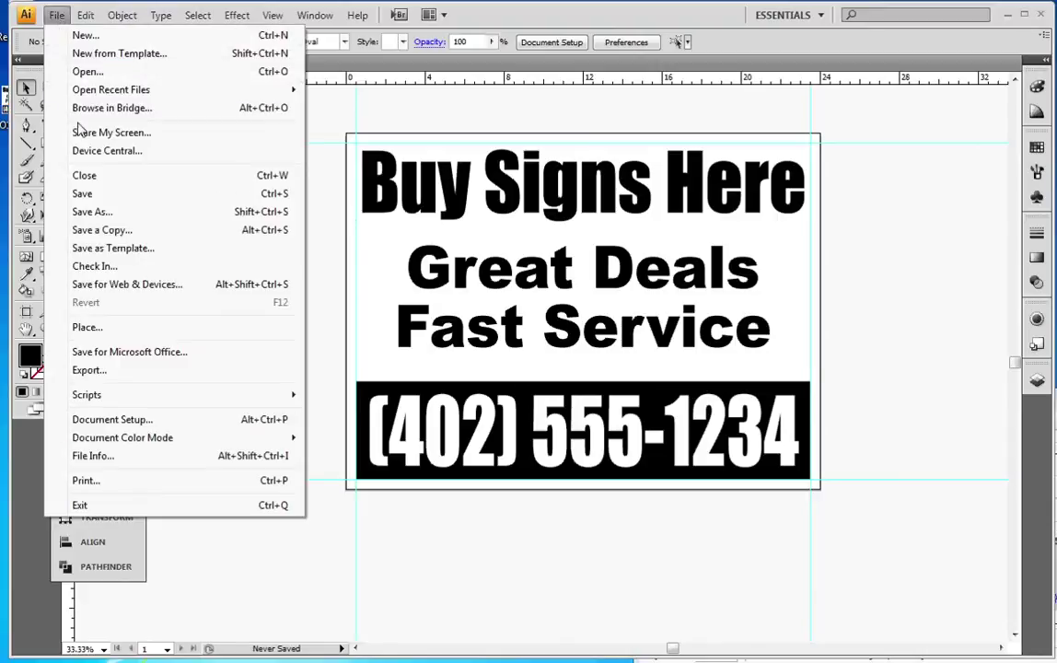
click(92, 212)
click(273, 436)
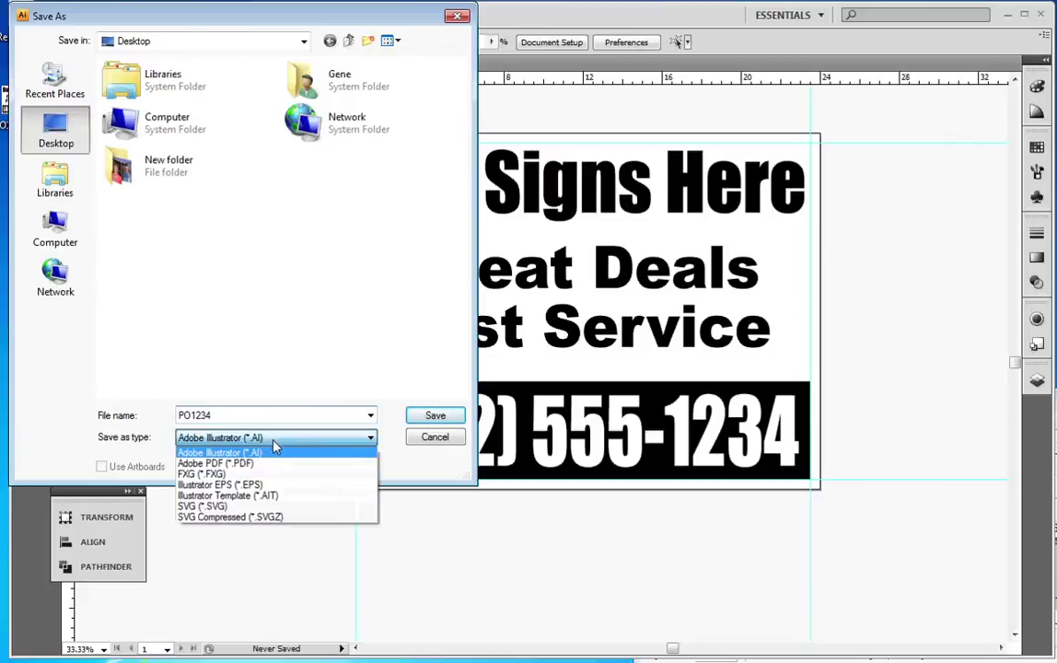
click(267, 469)
double_click(267, 420)
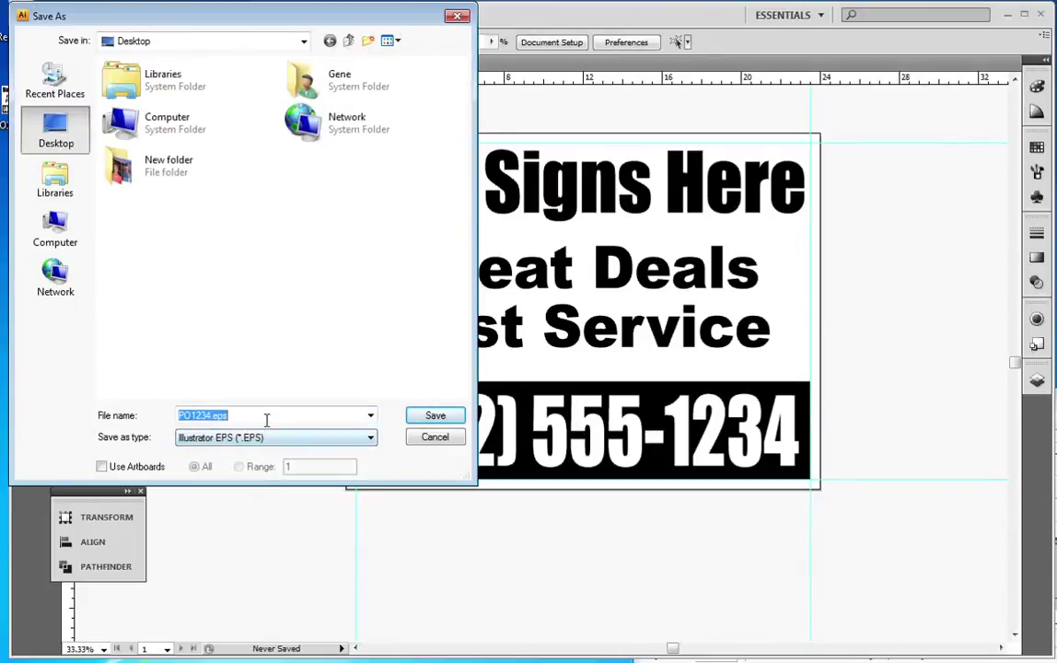
click(435, 417)
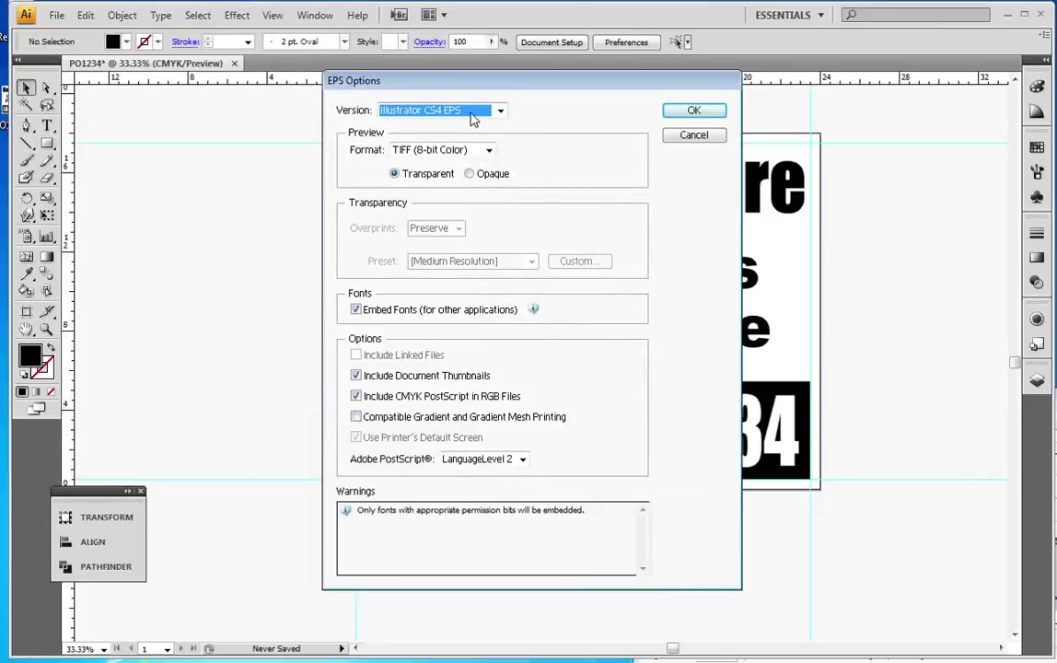
Step: Keep Illustrator CS4 EPS as the version in EPS Options and confirm
click(472, 113)
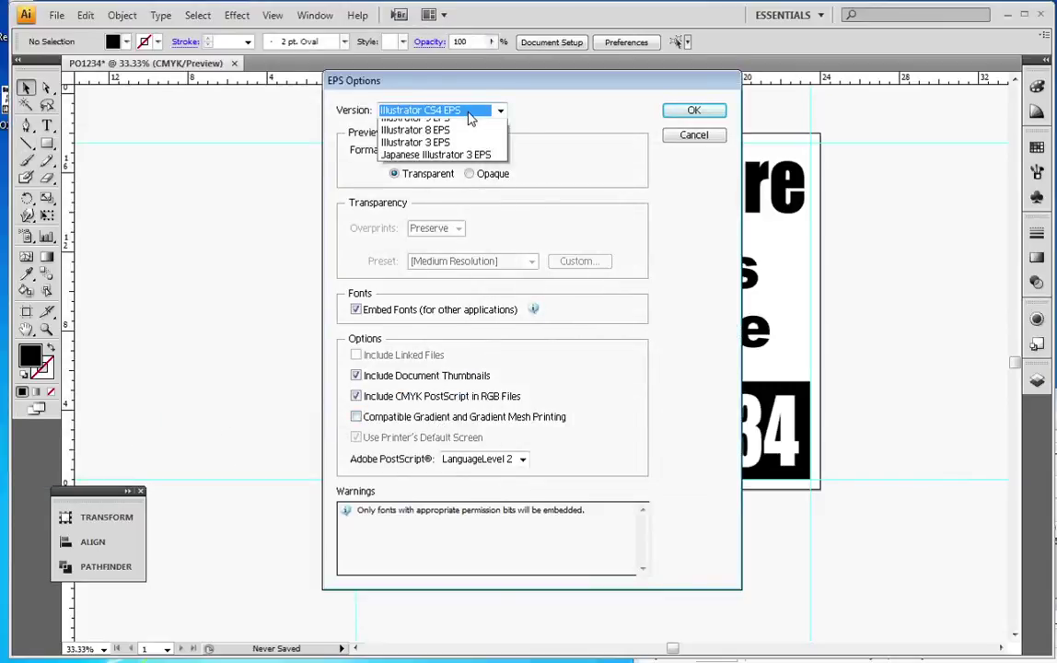
click(472, 113)
click(472, 112)
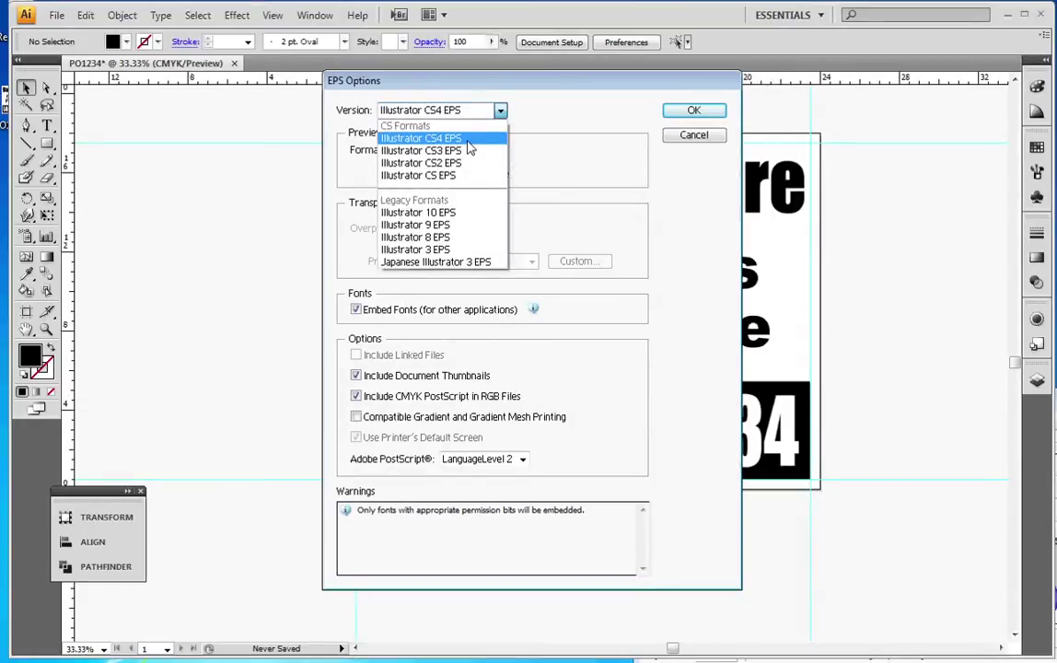
click(468, 143)
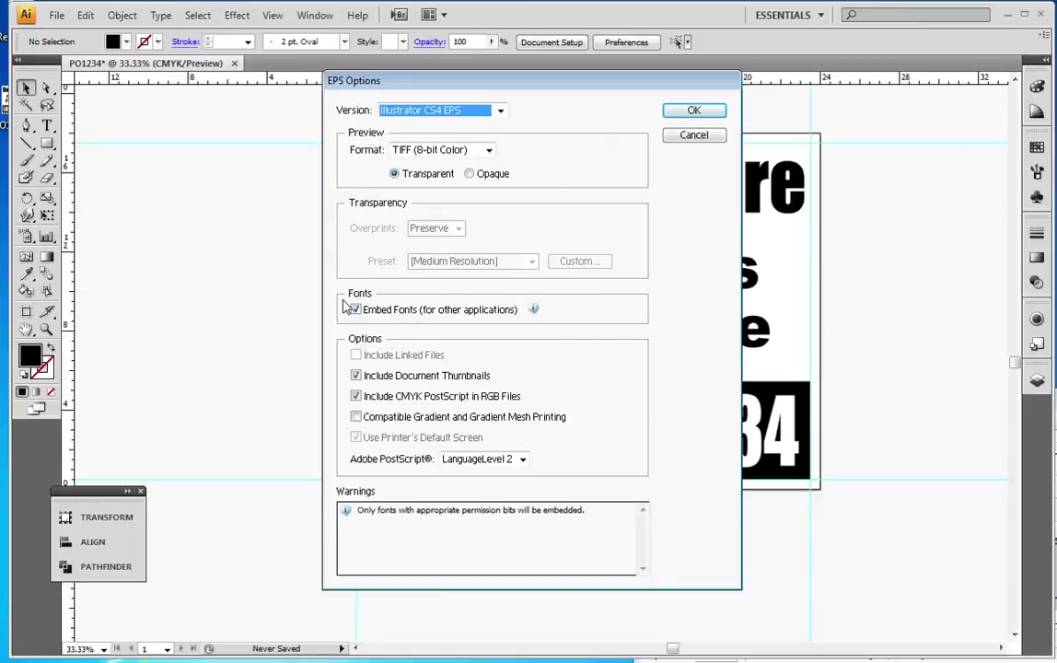
click(693, 112)
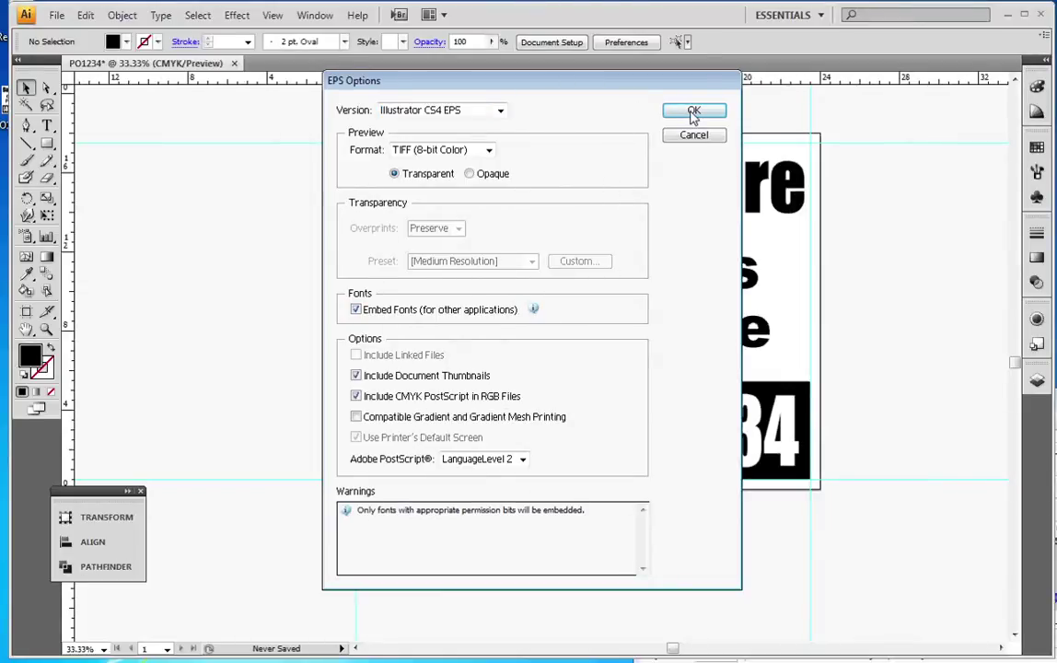